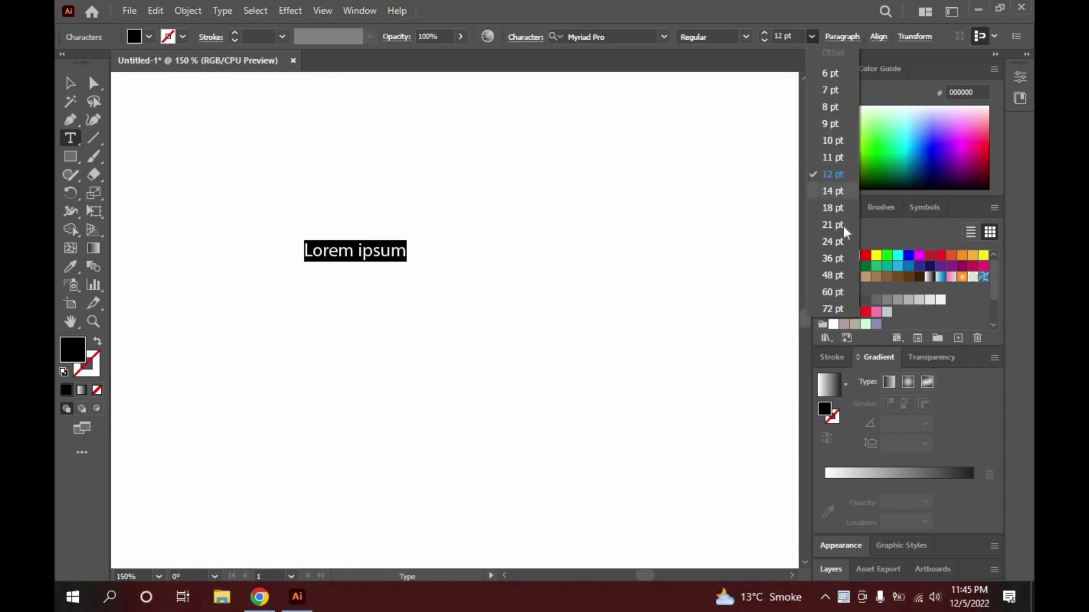
Step: Set the placeholder text's font size to 72 pt and move it so the whole text fits in view
click(838, 306)
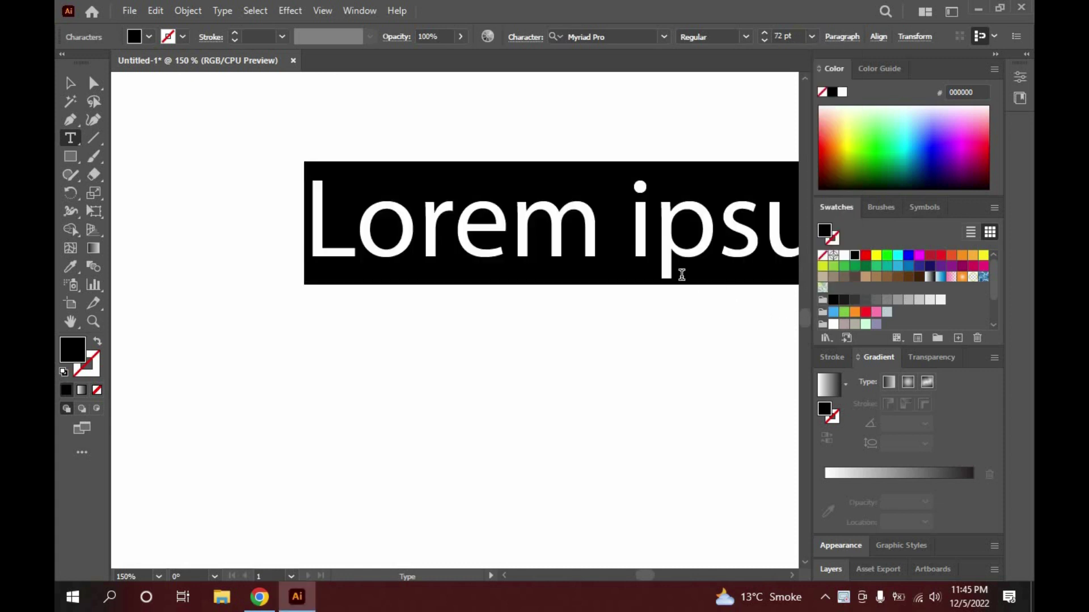
click(62, 85)
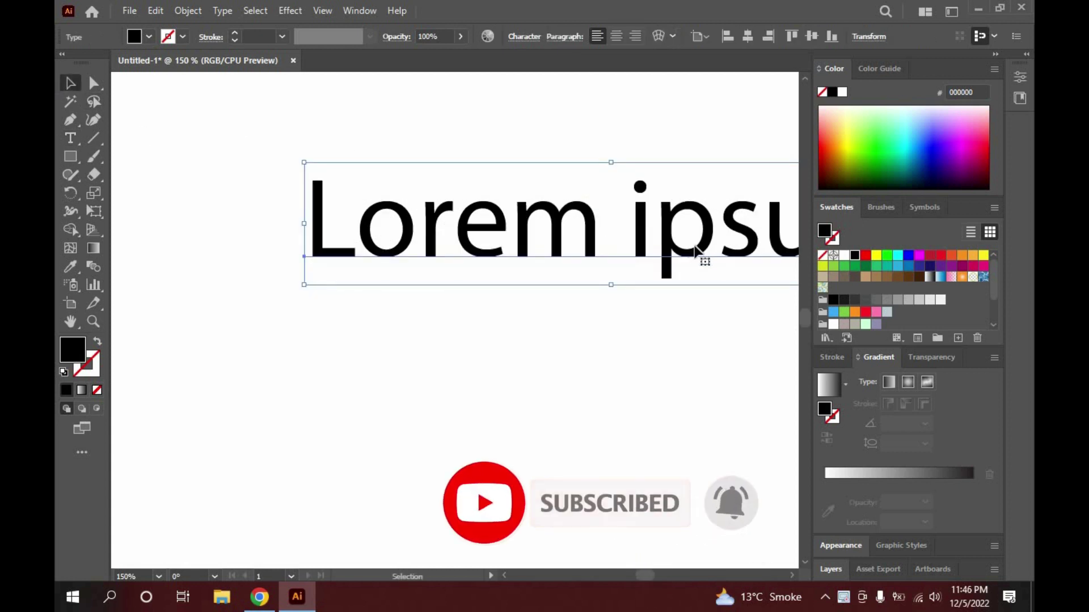
drag(652, 262, 686, 259)
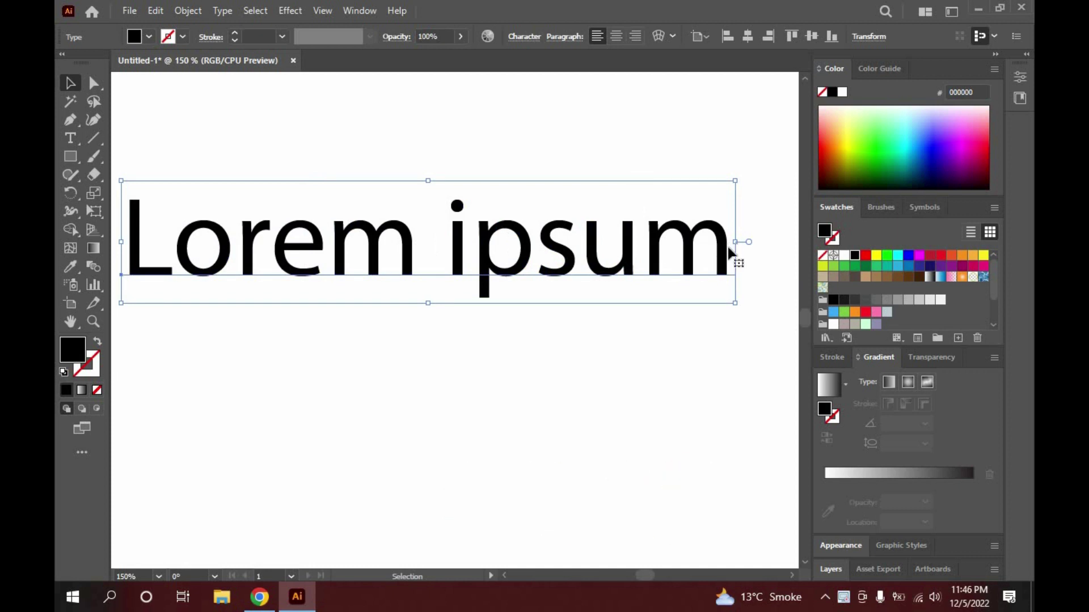
Step: Replace the placeholder text with the word "BLEND"
click(74, 144)
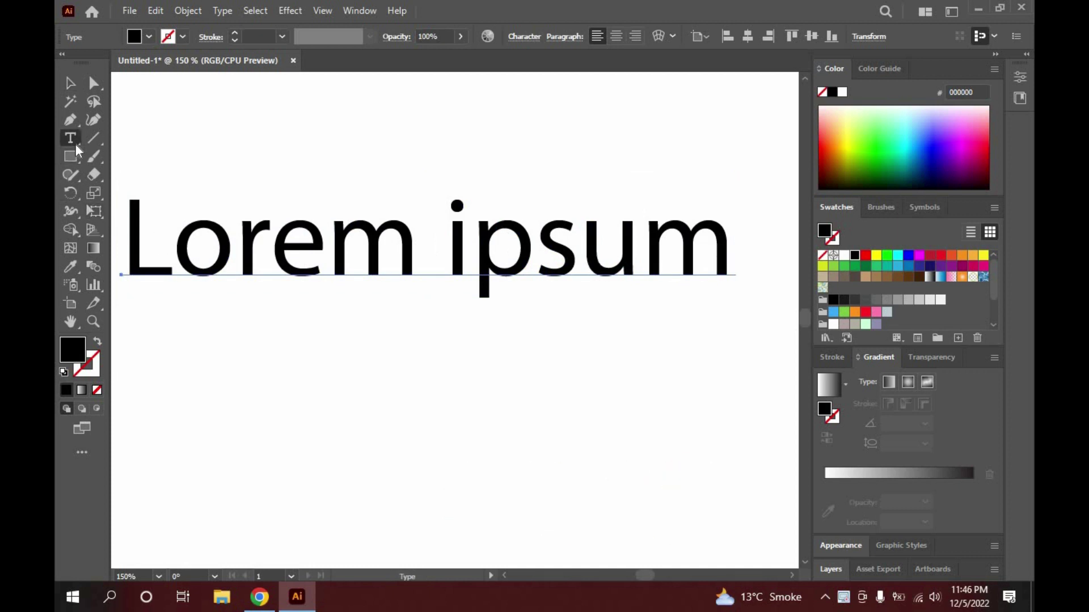
click(730, 255)
key(BackSpace)
key(BackSpace)
key(BackSpace)
key(BackSpace)
key(BackSpace)
key(BackSpace)
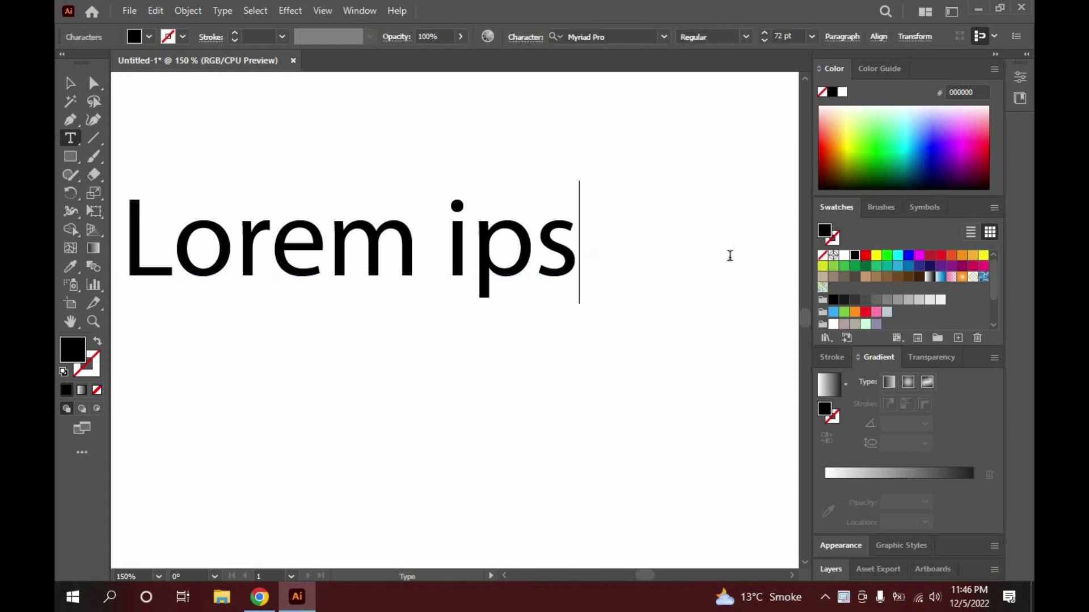
key(BackSpace)
key(BackSpace)
key(BackSpace)
key(BackSpace)
key(BackSpace)
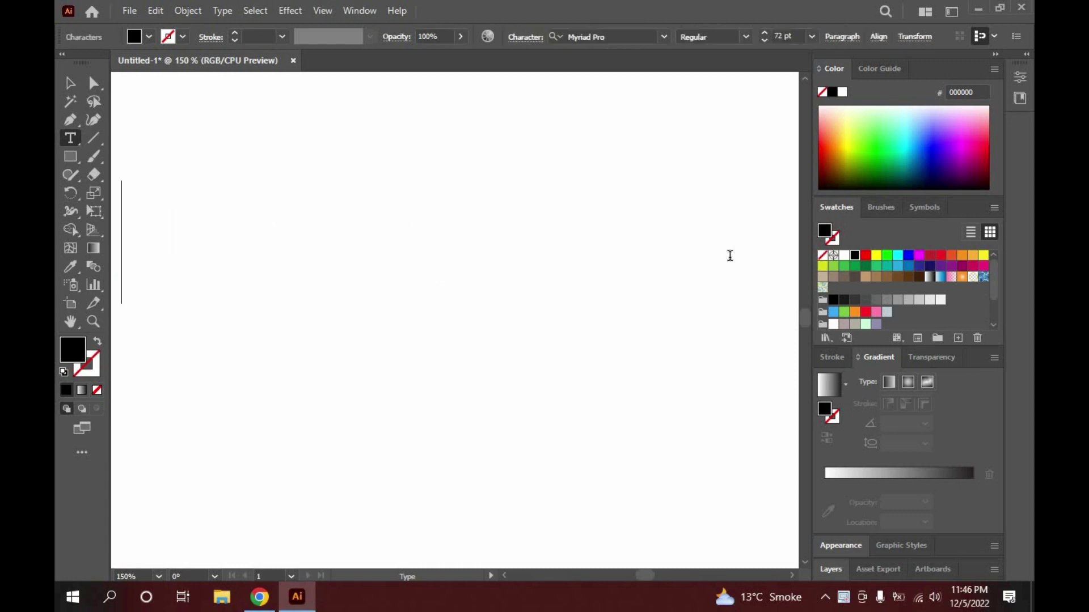
text(BL)
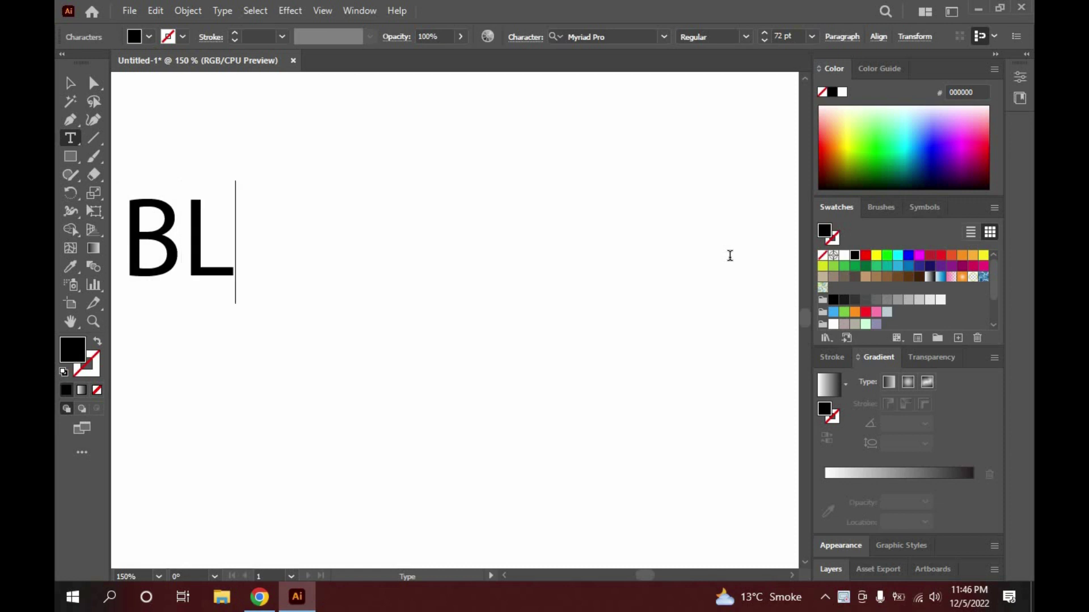
text(END)
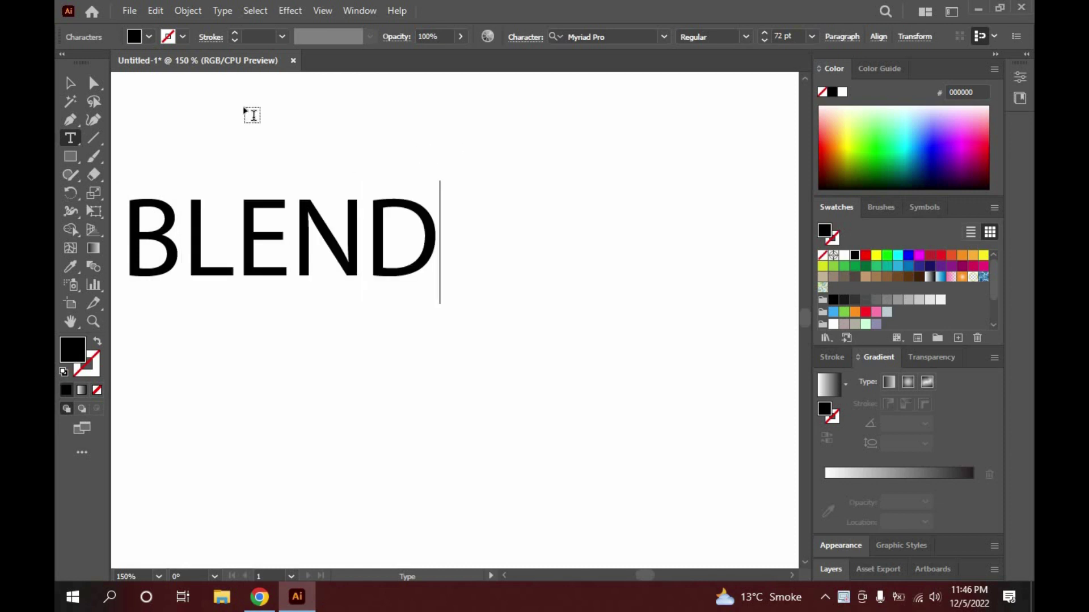
Step: Move the BLEND text toward the middle of the canvas and give it a 7 pt black stroke
click(281, 37)
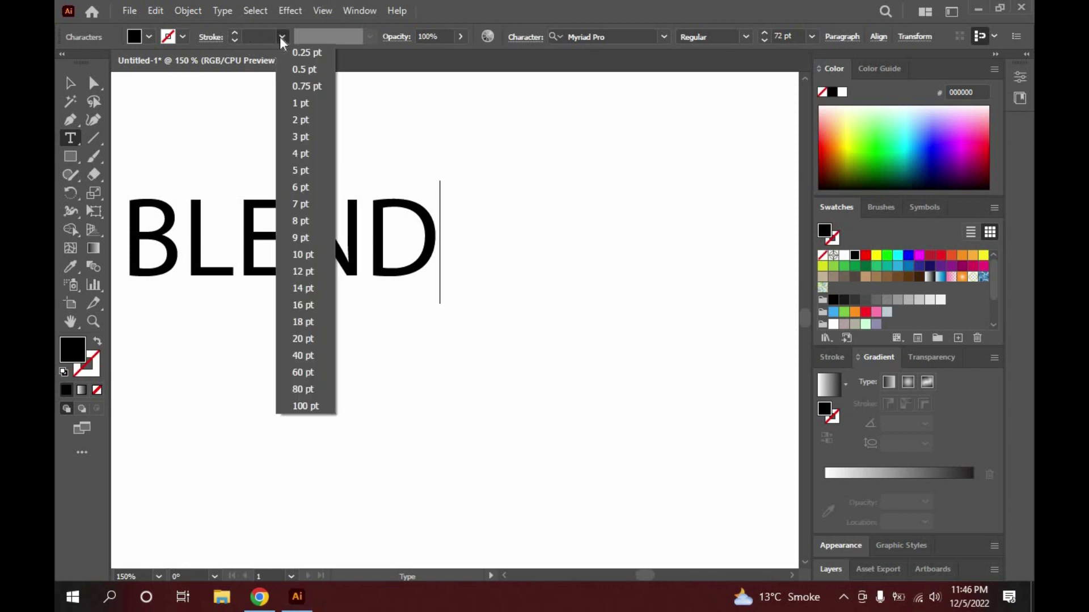
click(315, 218)
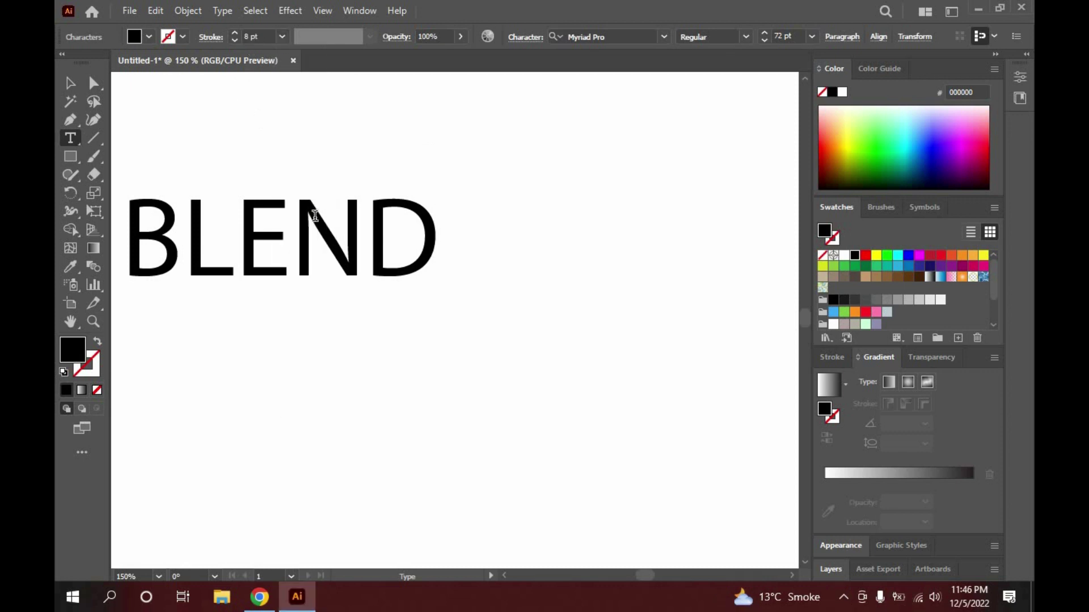
click(69, 84)
drag(149, 131, 317, 311)
drag(309, 260, 459, 293)
click(282, 37)
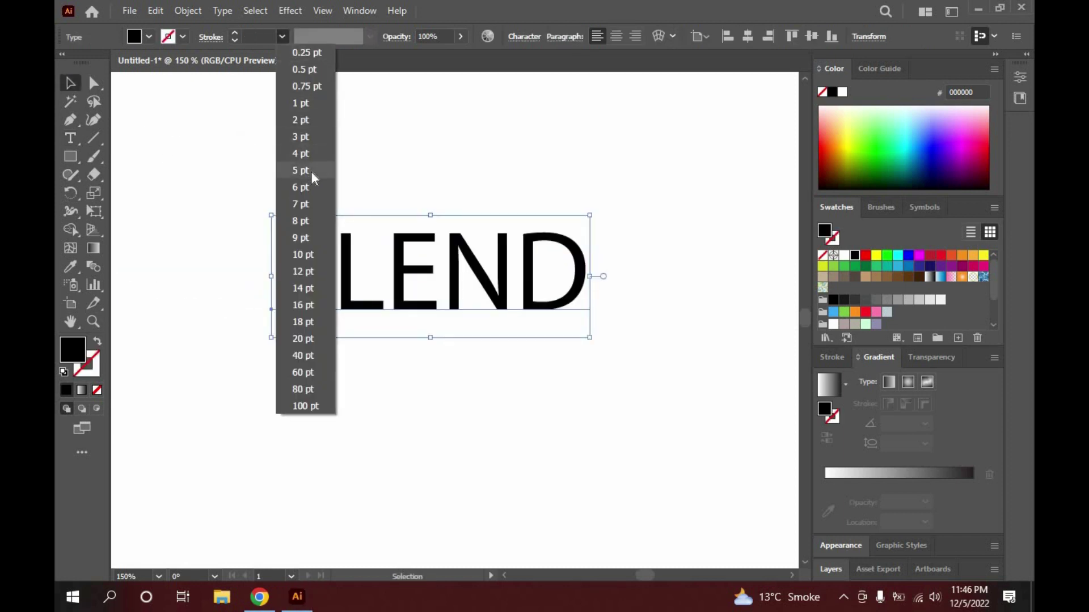
click(301, 171)
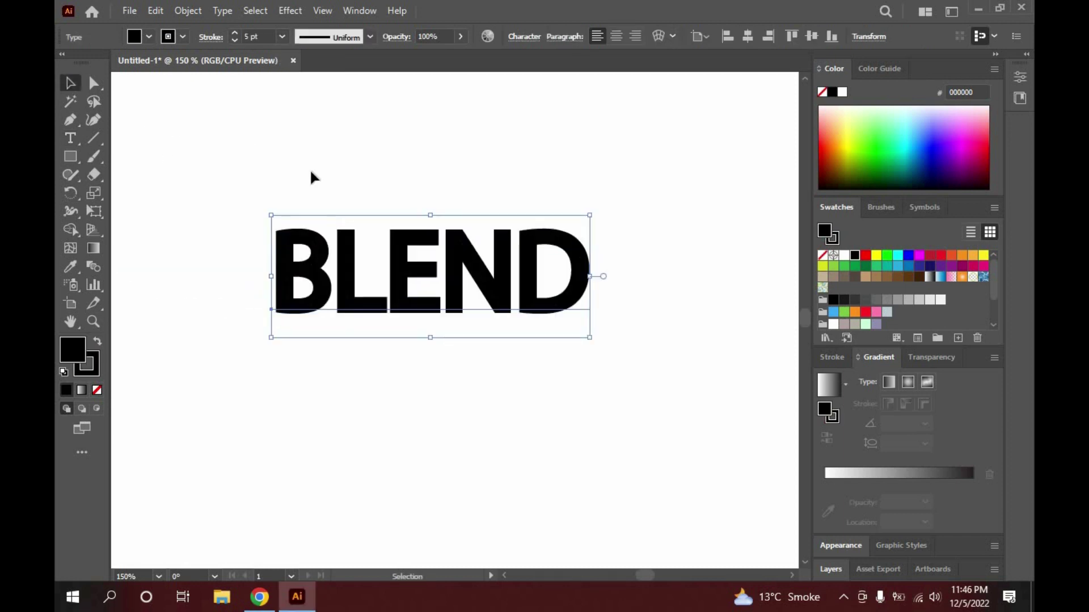
click(281, 36)
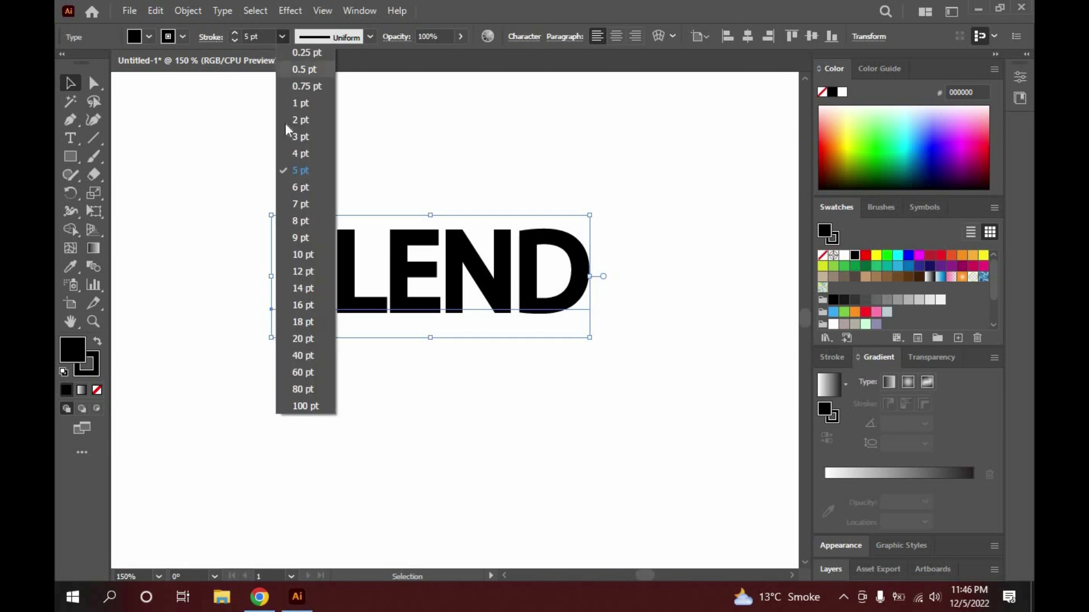
click(308, 203)
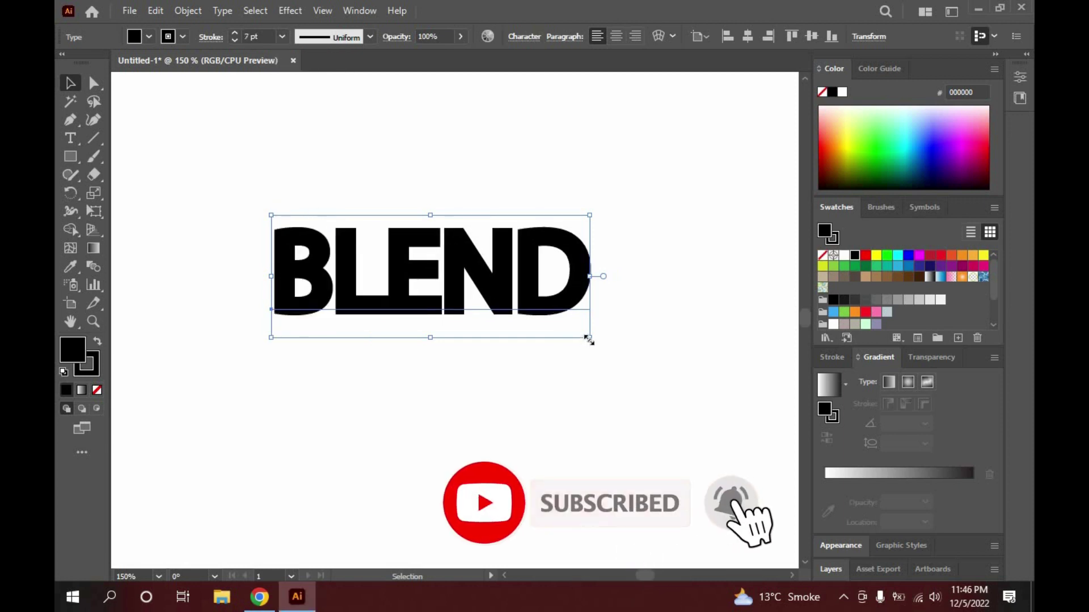
Step: Enlarge the BLEND text by about half and center it in the visible canvas area
drag(590, 339, 754, 400)
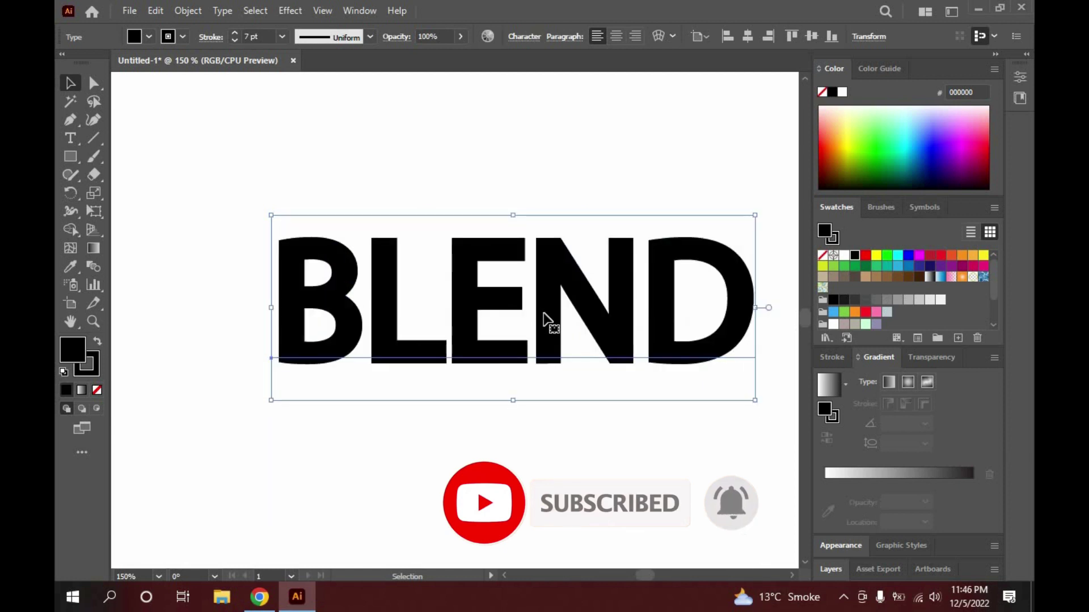
drag(496, 306, 435, 288)
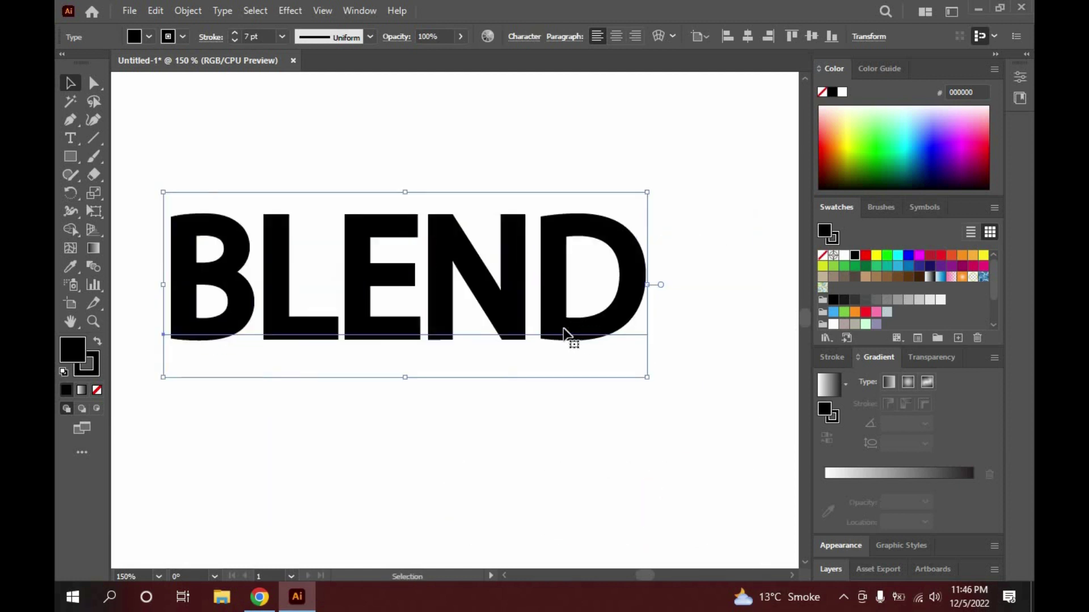
drag(567, 339, 580, 354)
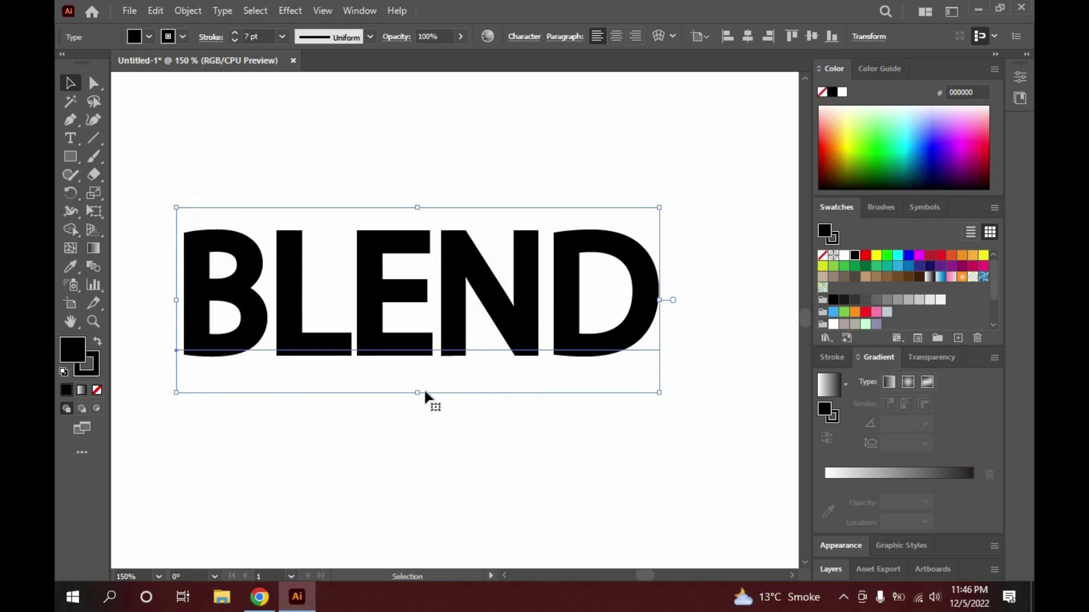
drag(419, 393, 419, 404)
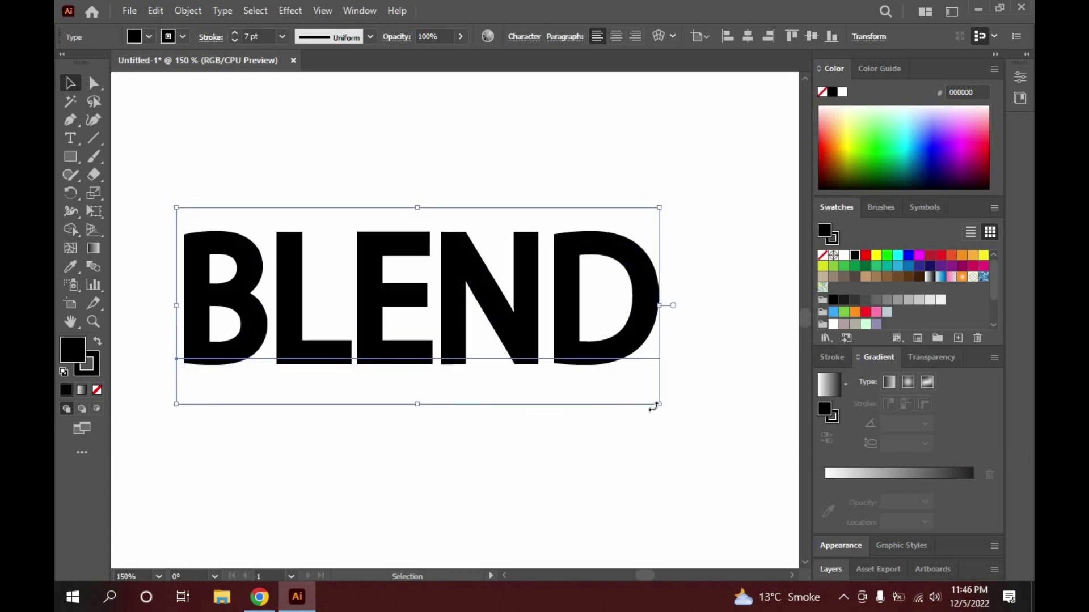
drag(660, 404, 683, 405)
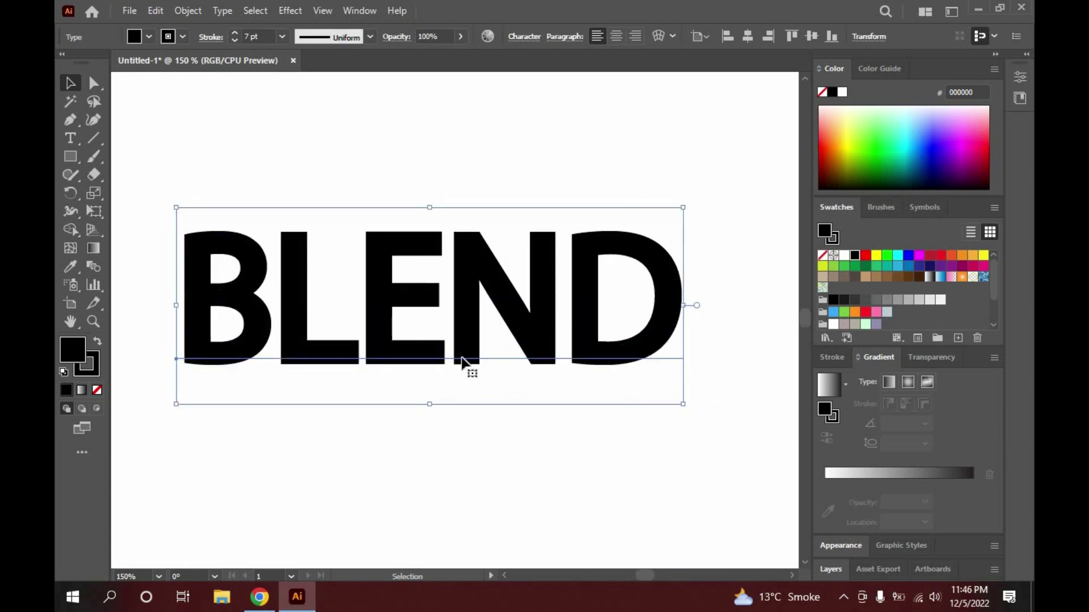
drag(462, 360, 451, 367)
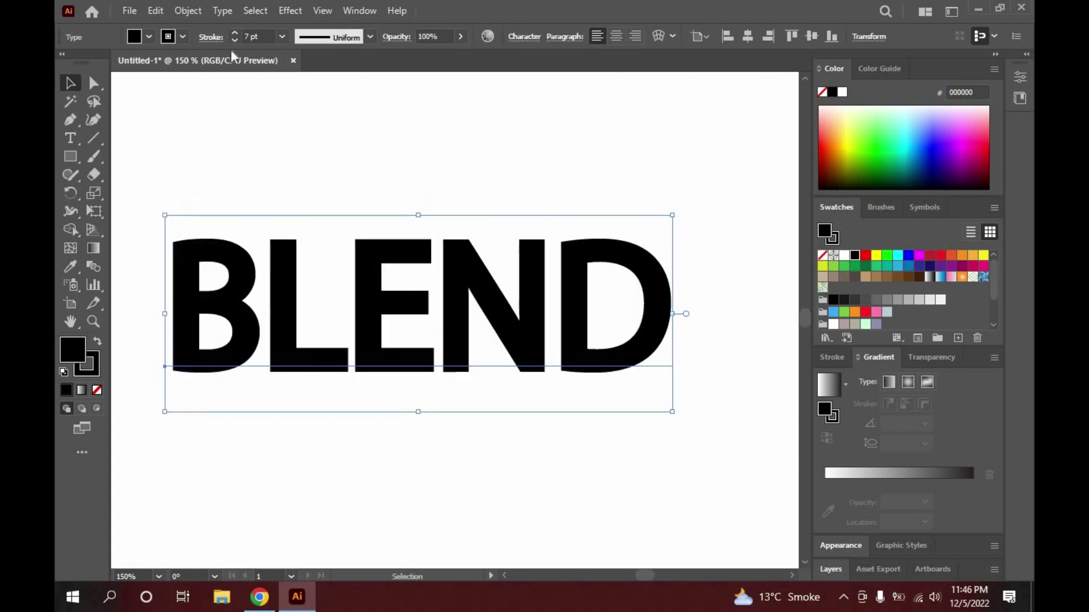
Step: Expand the BLEND text into outlines with the Object and Fill options enabled
click(181, 14)
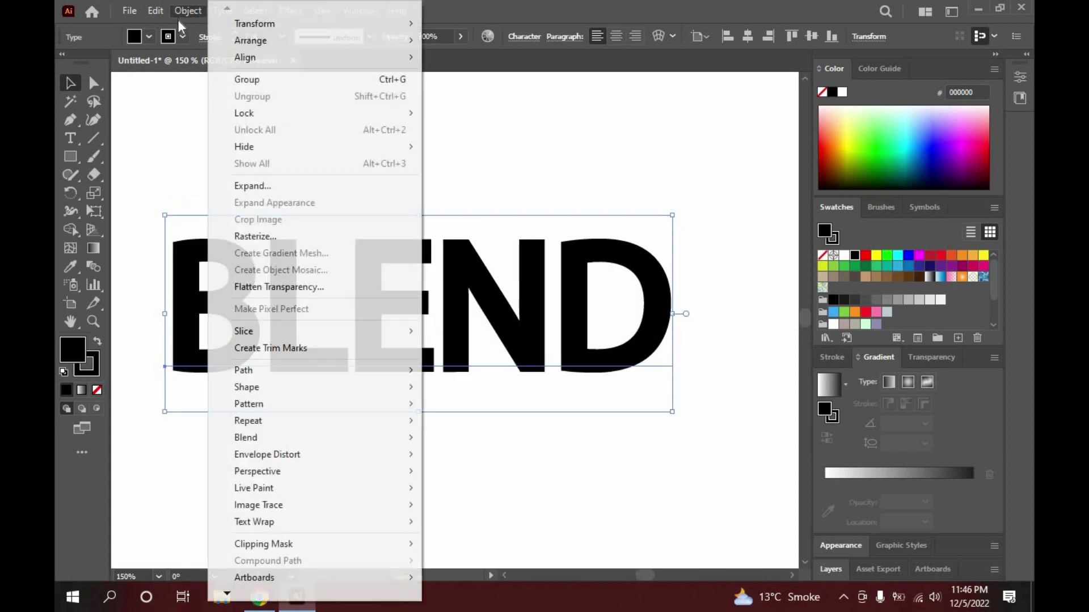
click(231, 183)
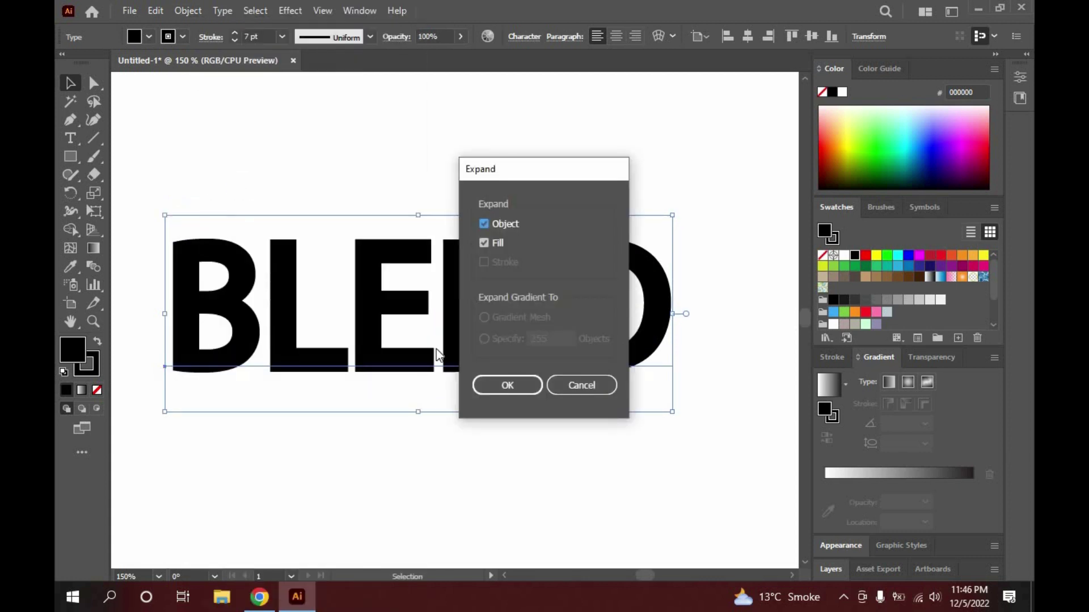
click(486, 385)
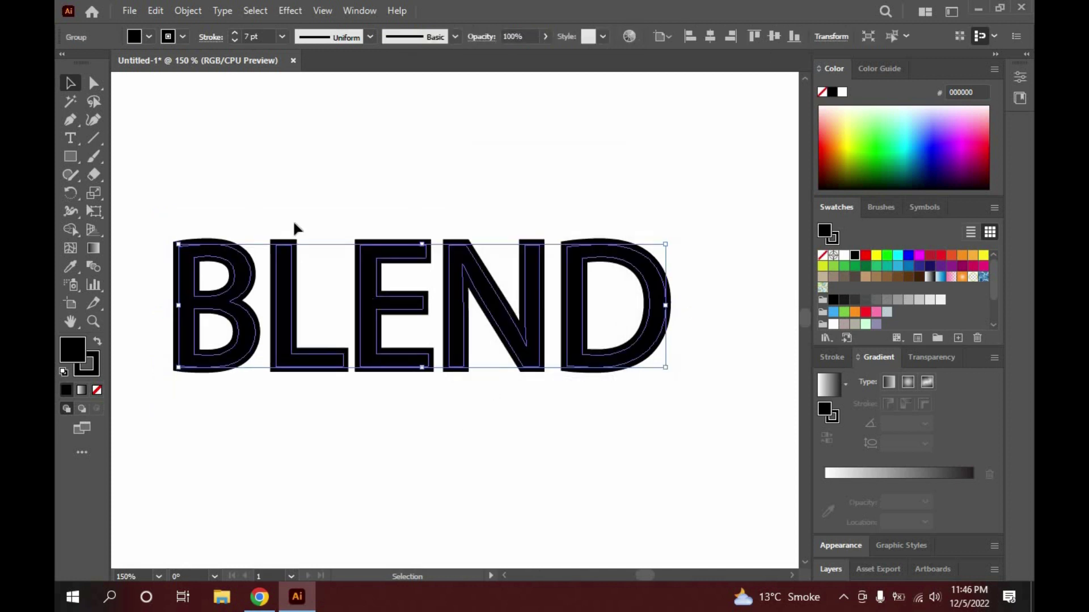
Step: Fill the expanded BLEND letters with the orange swatch FBB03B and remove their stroke
drag(142, 120, 578, 450)
click(148, 36)
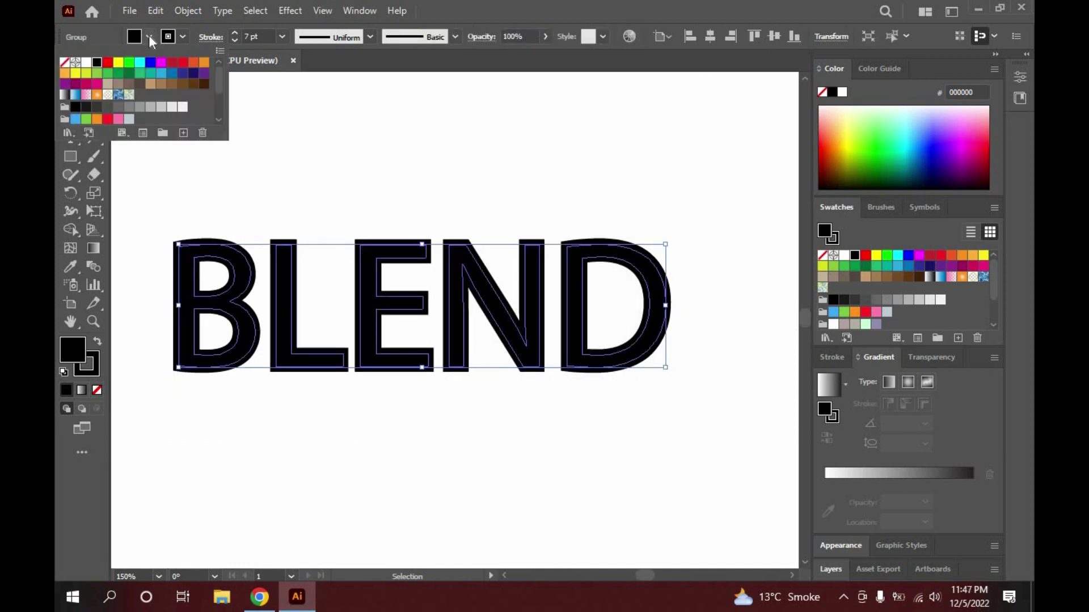
click(65, 74)
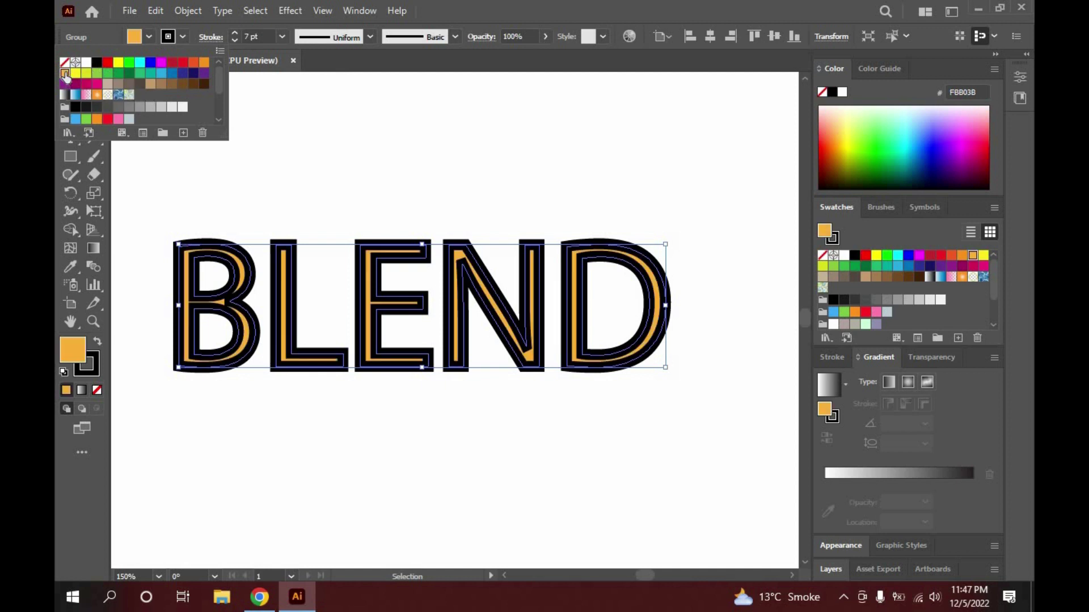
click(182, 33)
click(182, 37)
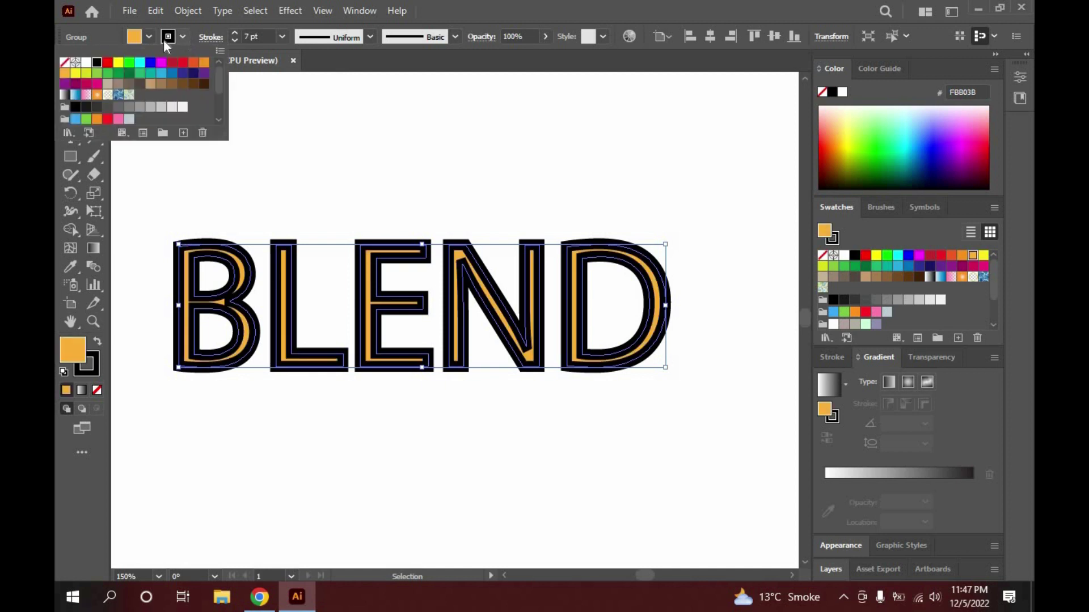
click(64, 62)
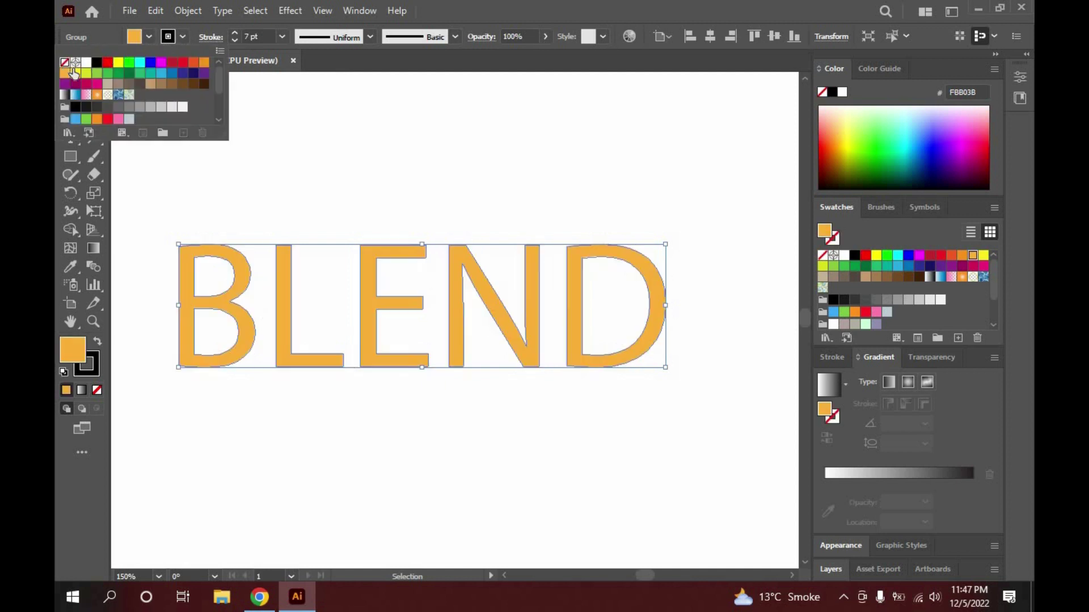
click(229, 160)
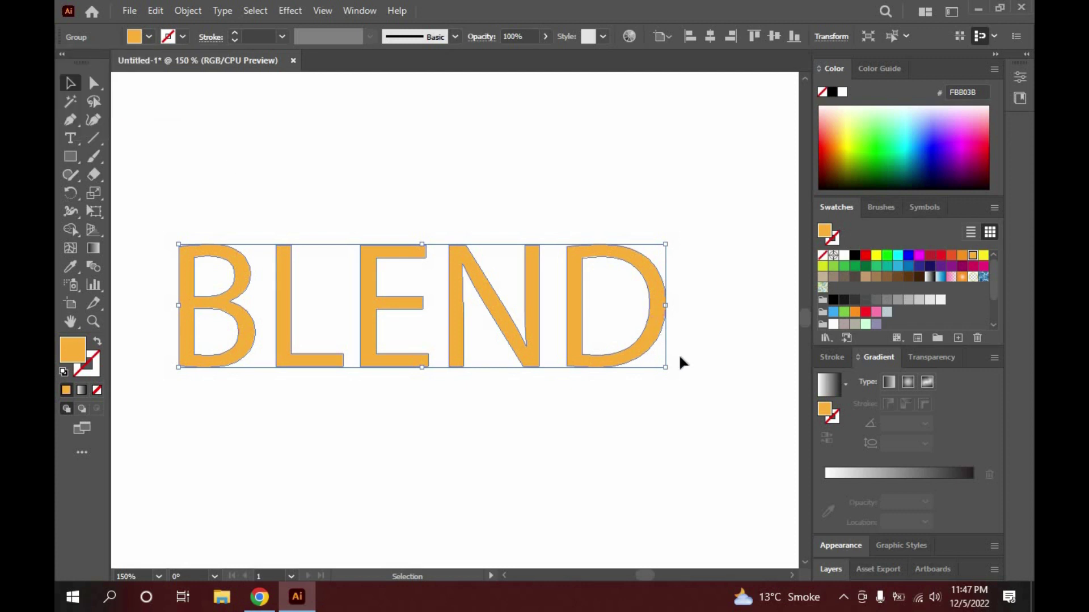
Step: Make the BLEND group slightly narrower and taller, and apply an 8 pt stroke in the same orange FBB03B
drag(663, 370, 615, 382)
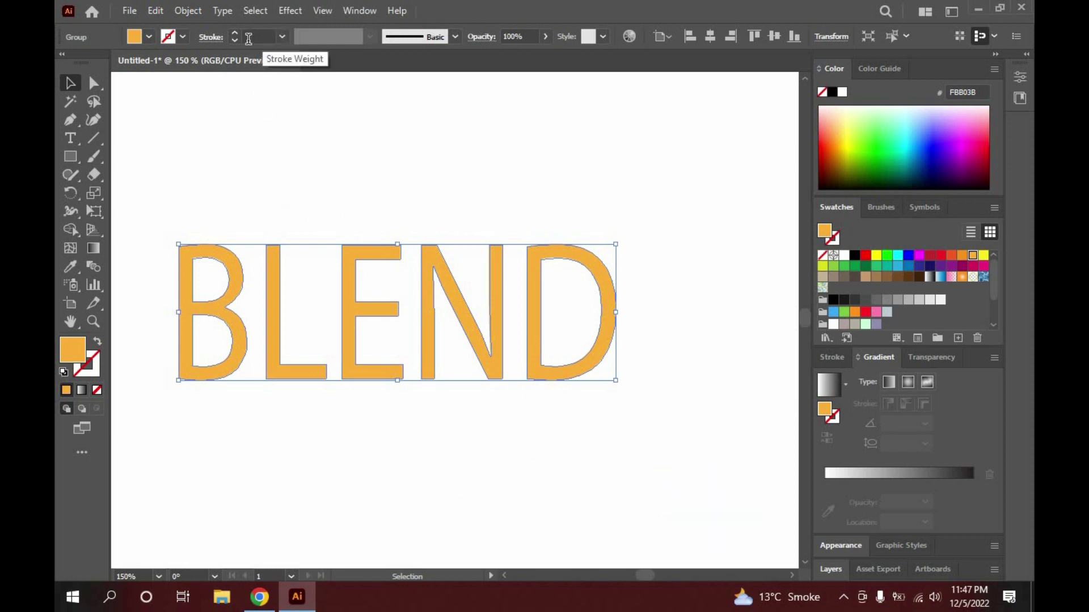
click(285, 38)
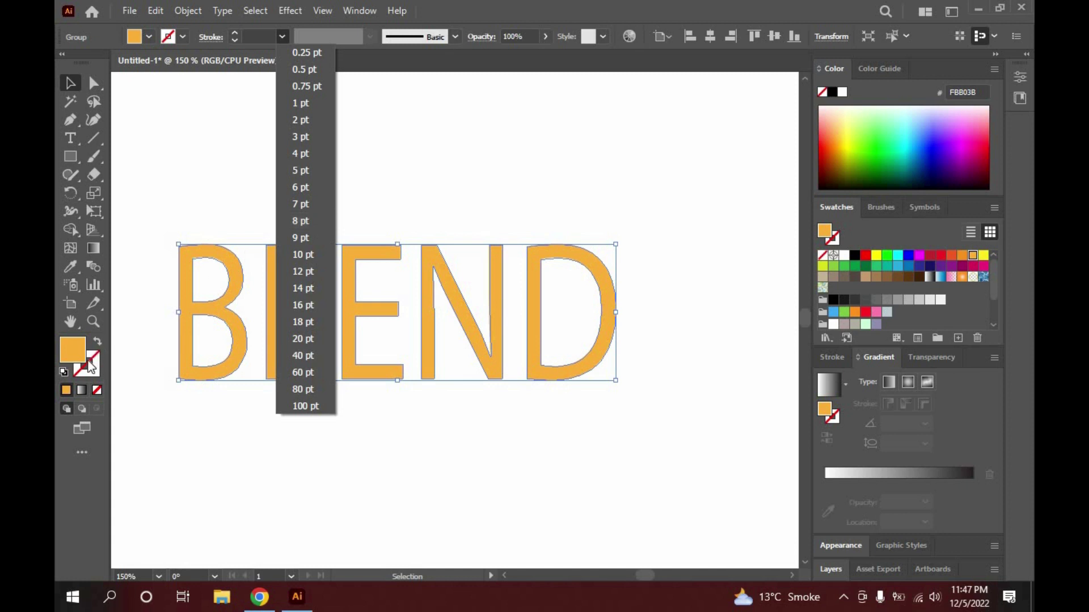
click(315, 225)
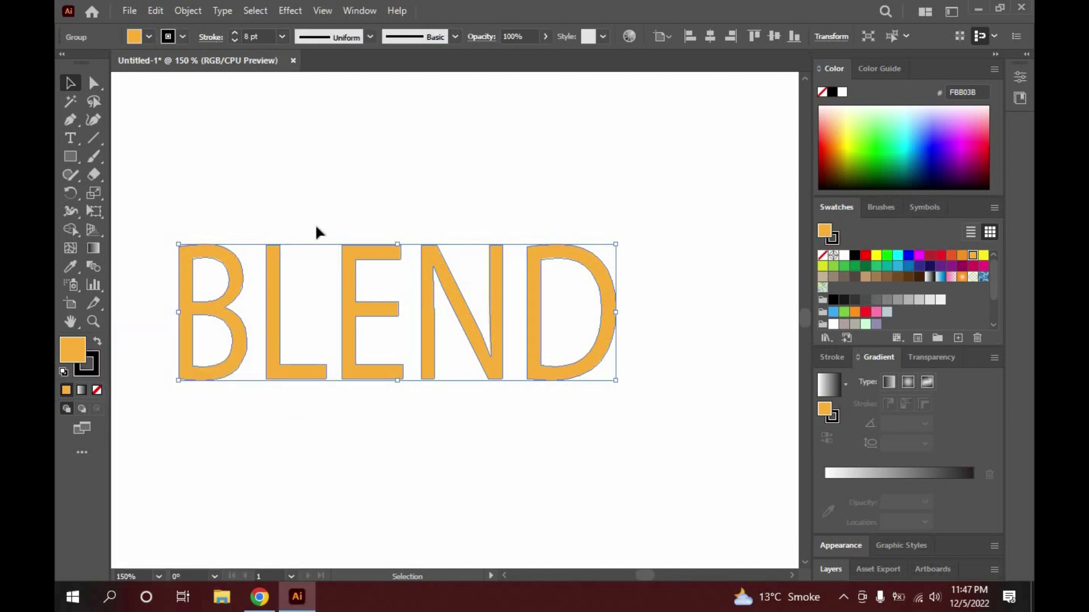
click(182, 38)
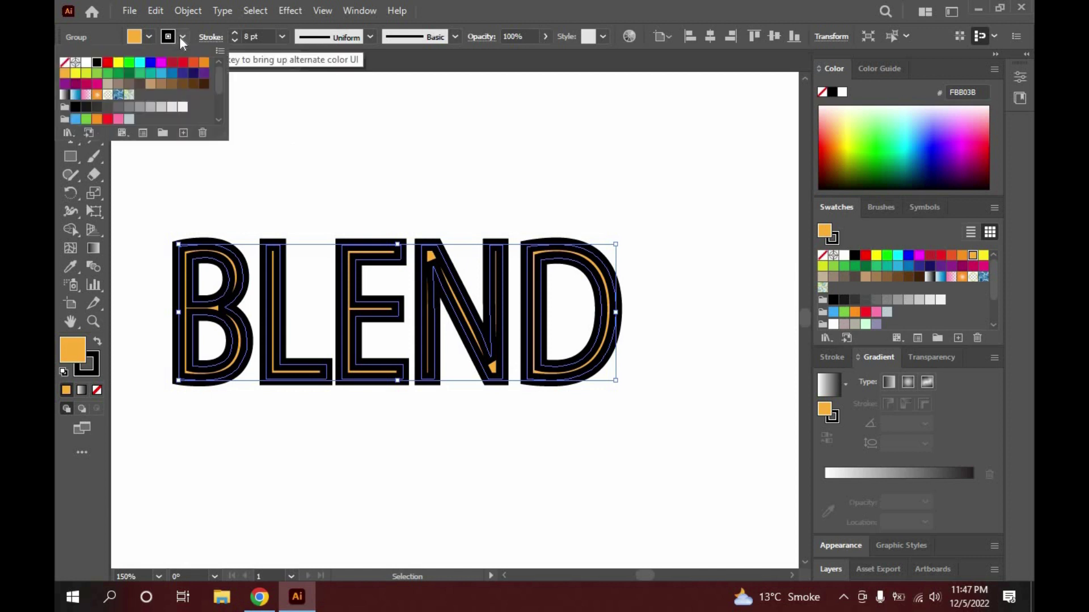
click(64, 74)
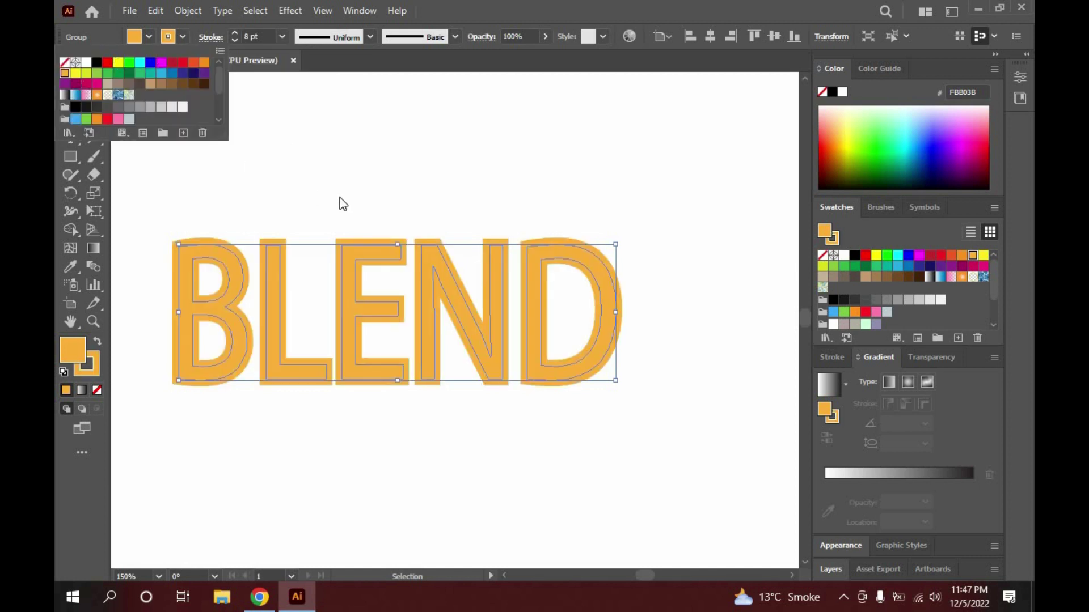
Step: Shift the orange BLEND lettering slightly right and up, and stretch it a little wider
drag(431, 309, 451, 305)
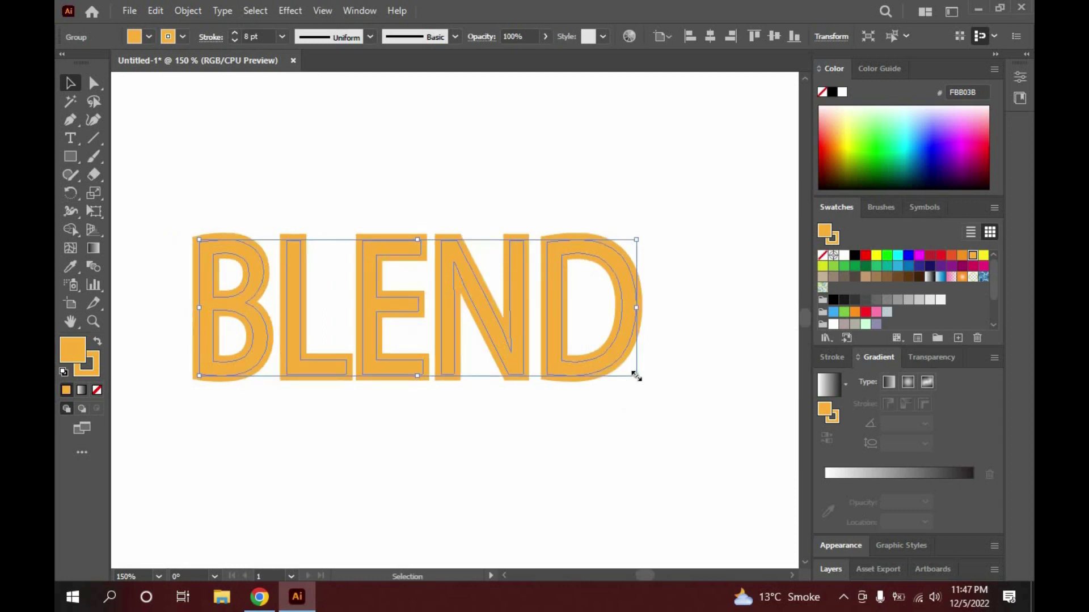
drag(637, 376, 663, 380)
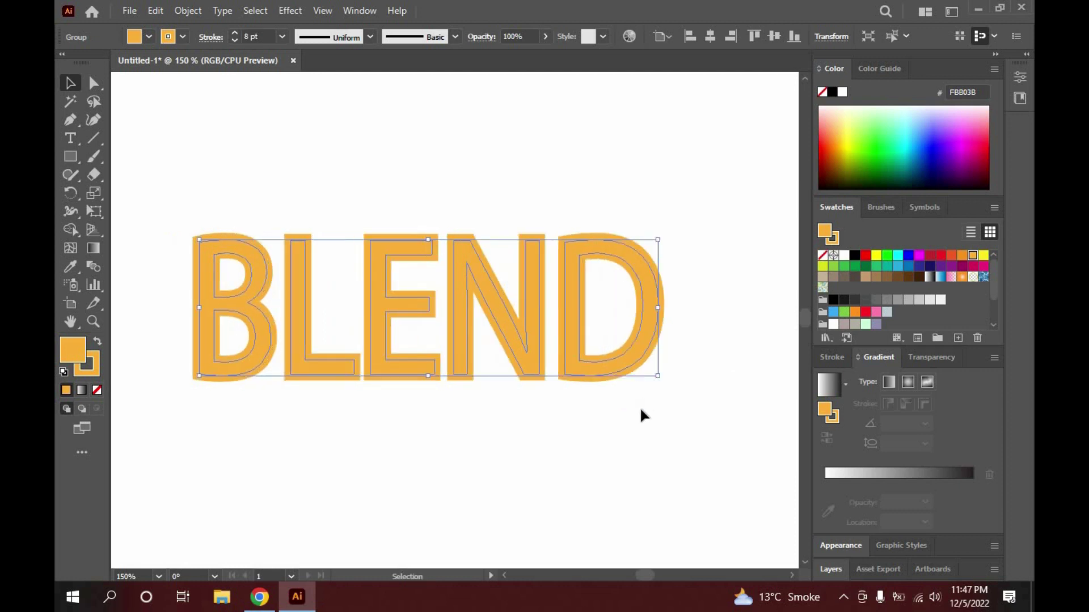
Step: Apply a Free Transform perspective distortion to the BLEND lettering so it tapers vertically toward the D
click(640, 406)
click(226, 243)
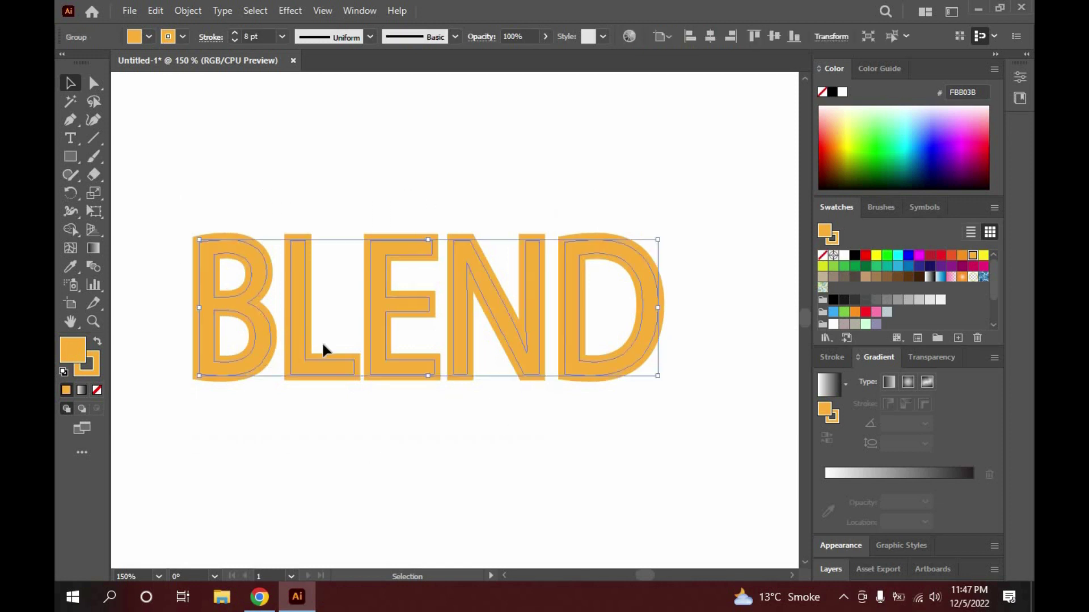
click(96, 212)
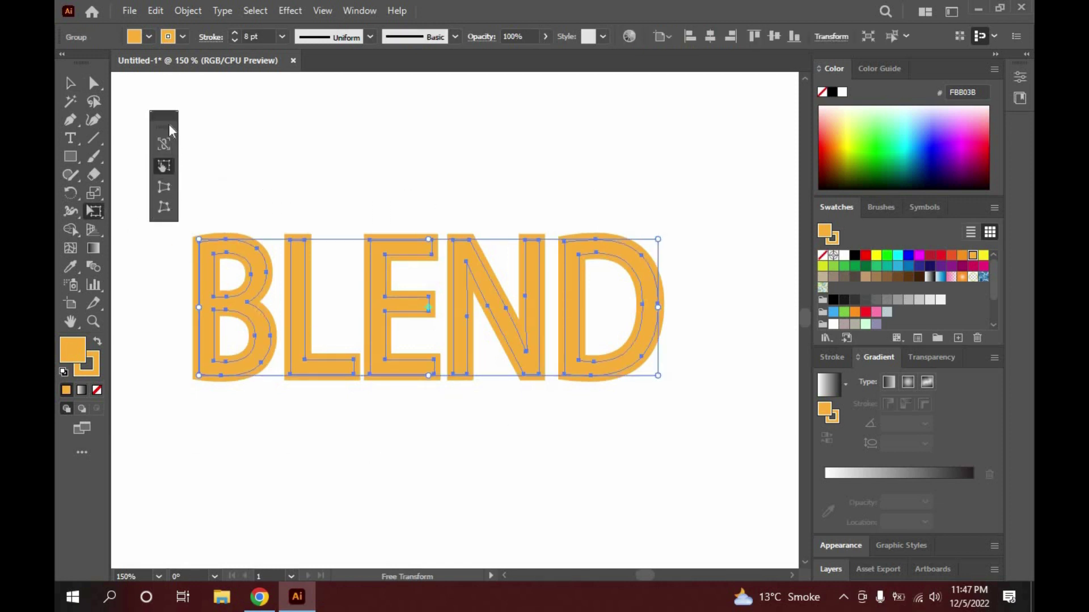
drag(164, 115, 143, 177)
click(138, 245)
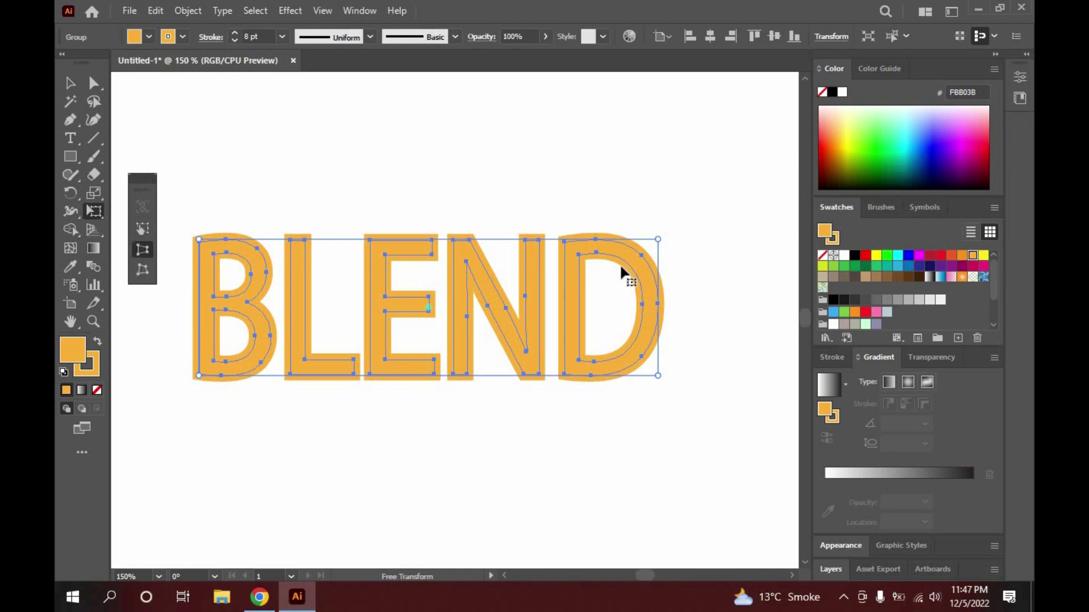
drag(659, 240, 655, 259)
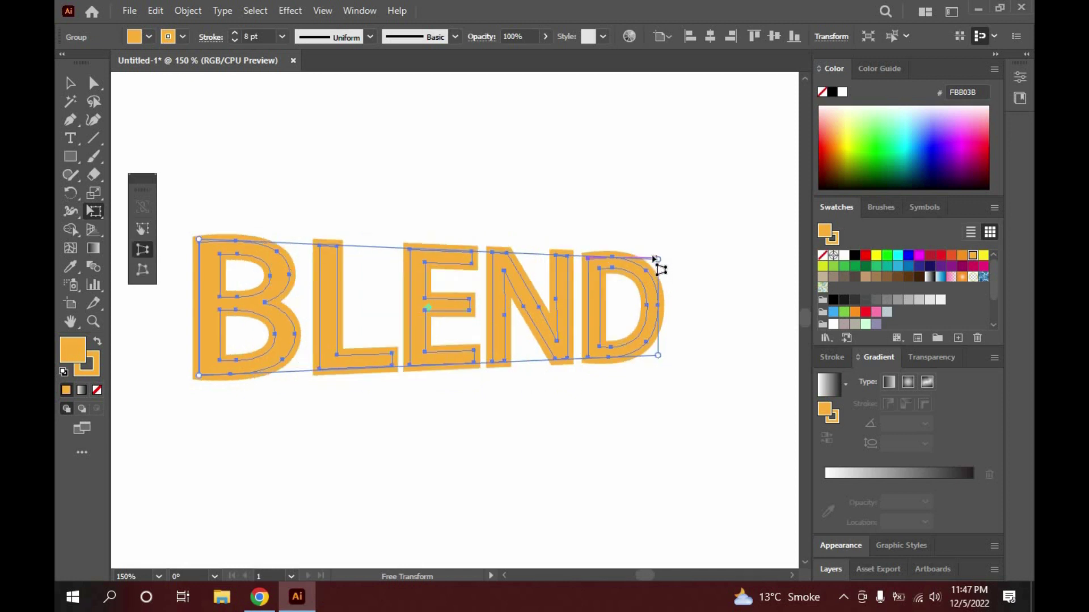
click(75, 84)
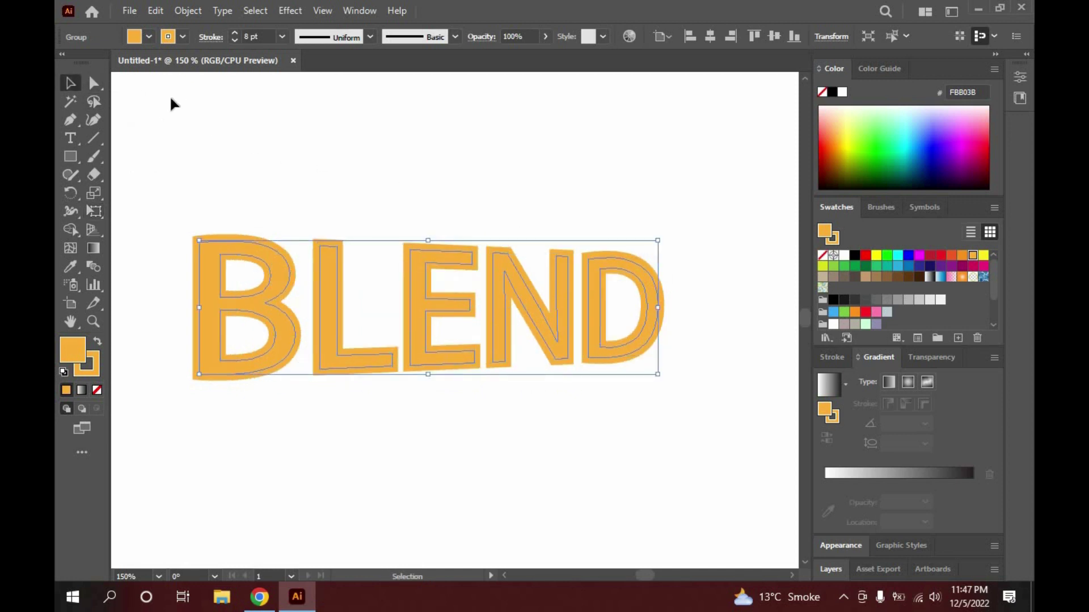
Step: Copy the tapered BLEND lettering and paste the duplicate directly behind the original
click(155, 10)
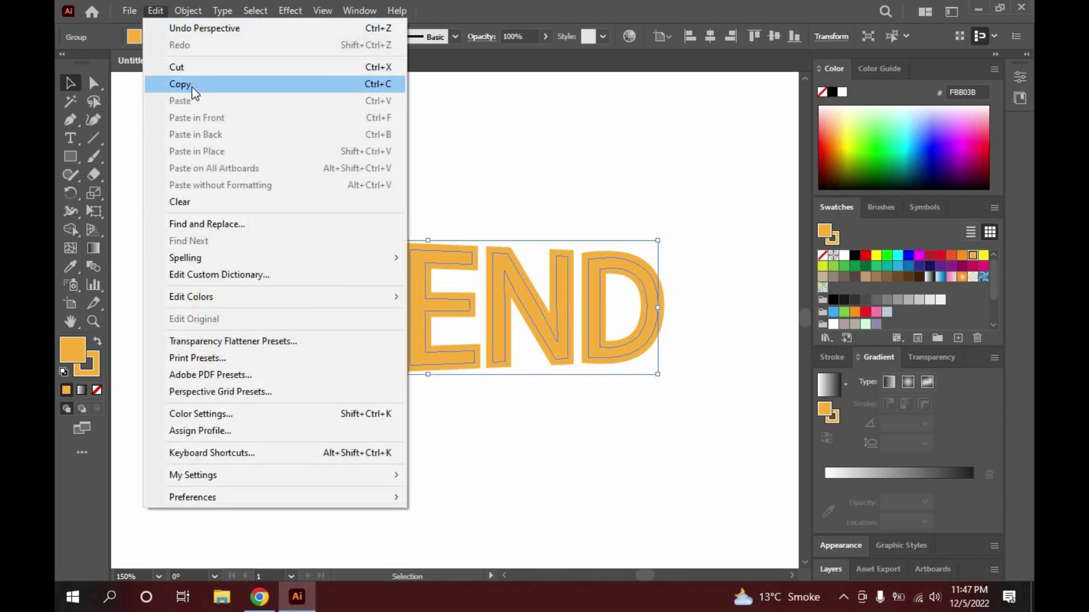
click(191, 84)
click(155, 10)
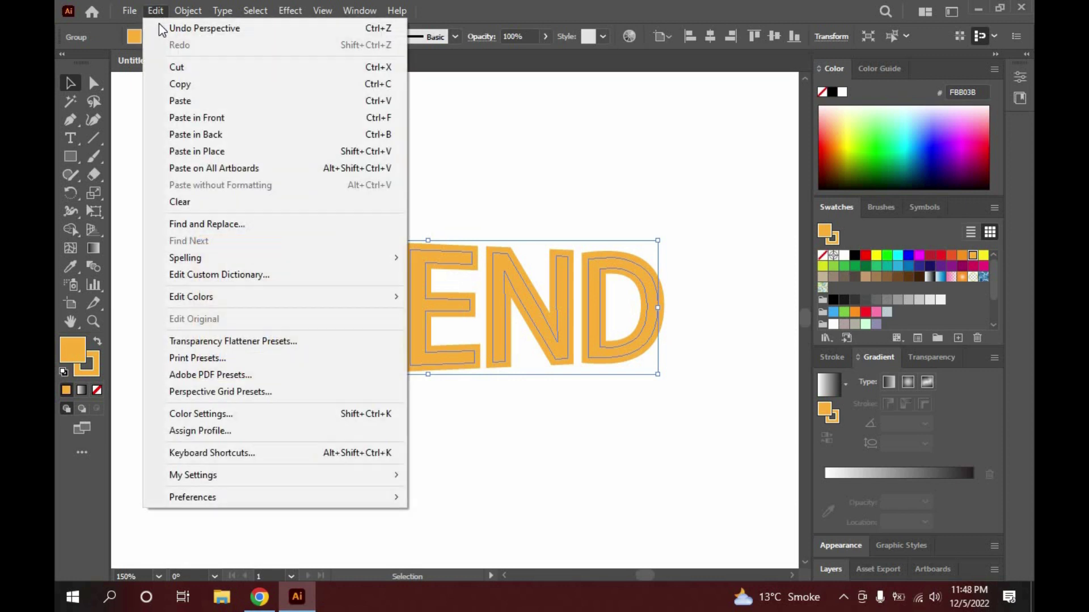
click(212, 135)
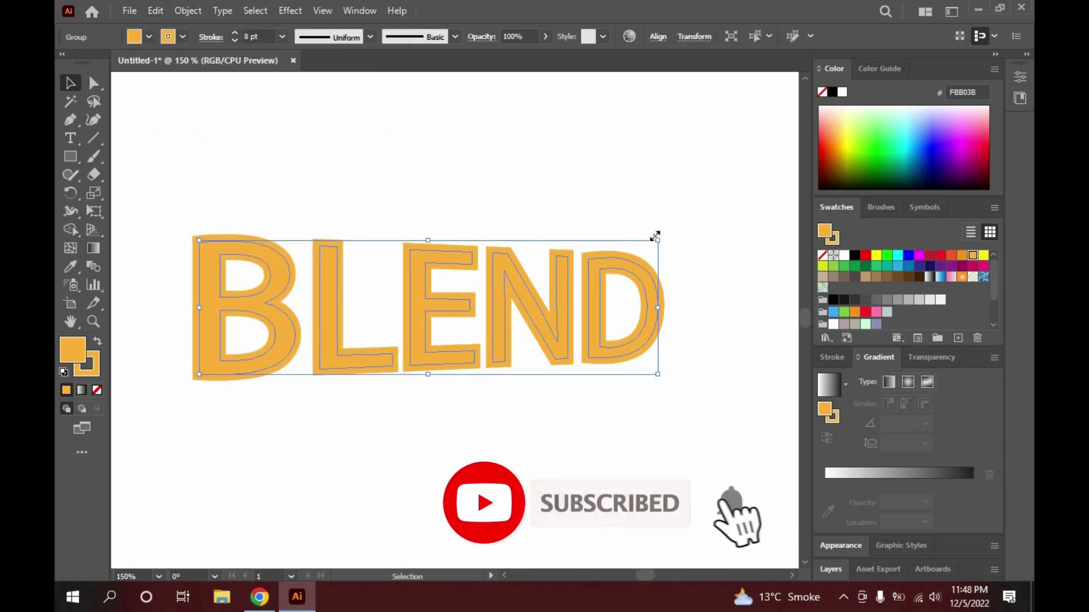
Step: Give the rear BLEND copy a black fill and black stroke, and scale it down proportionally around its centre
click(148, 35)
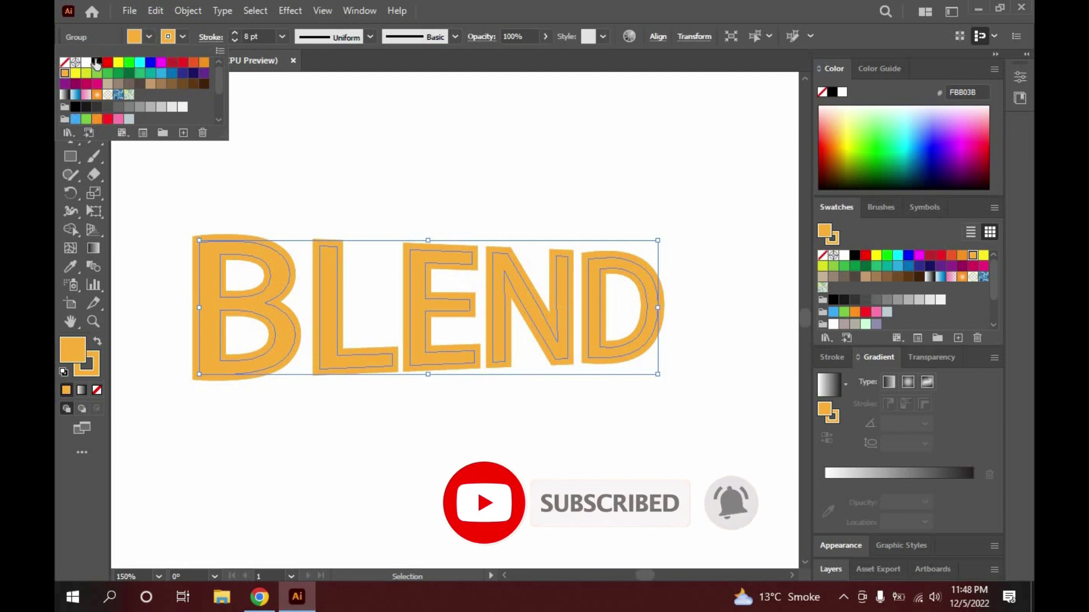
click(96, 62)
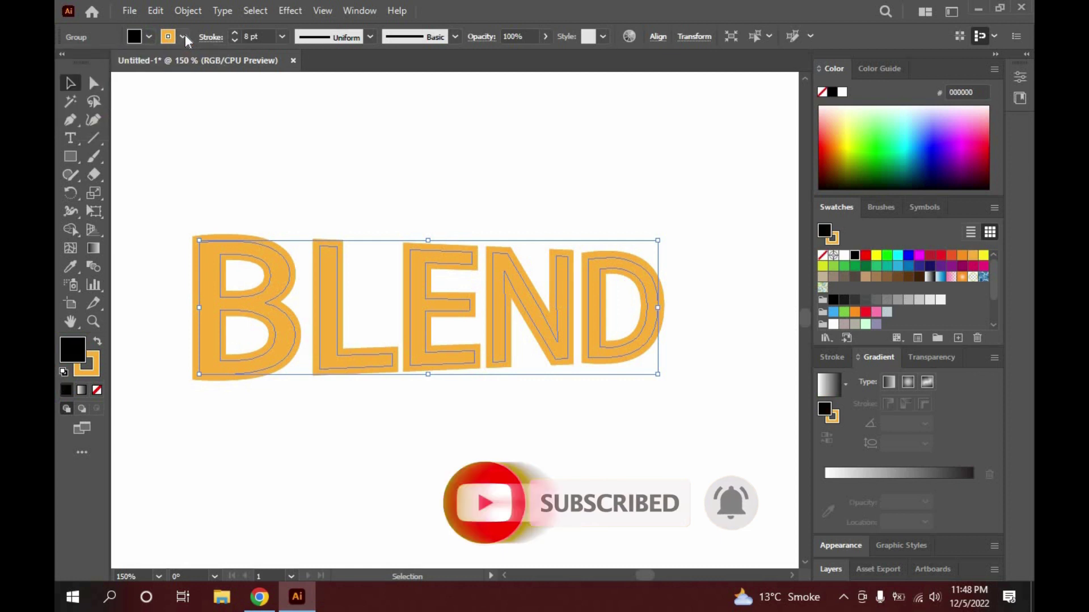
click(182, 36)
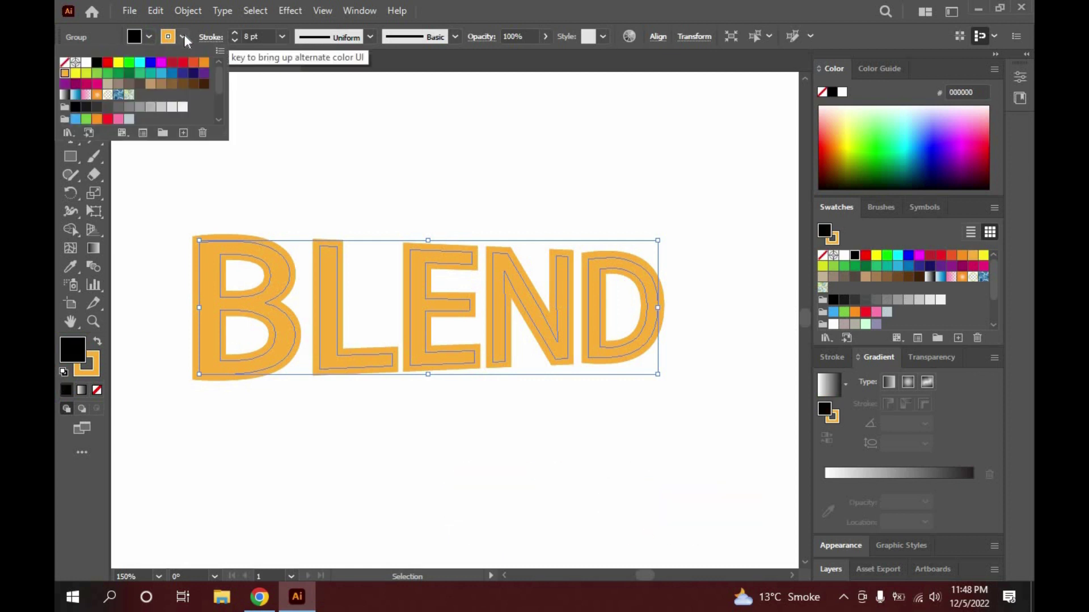
click(97, 61)
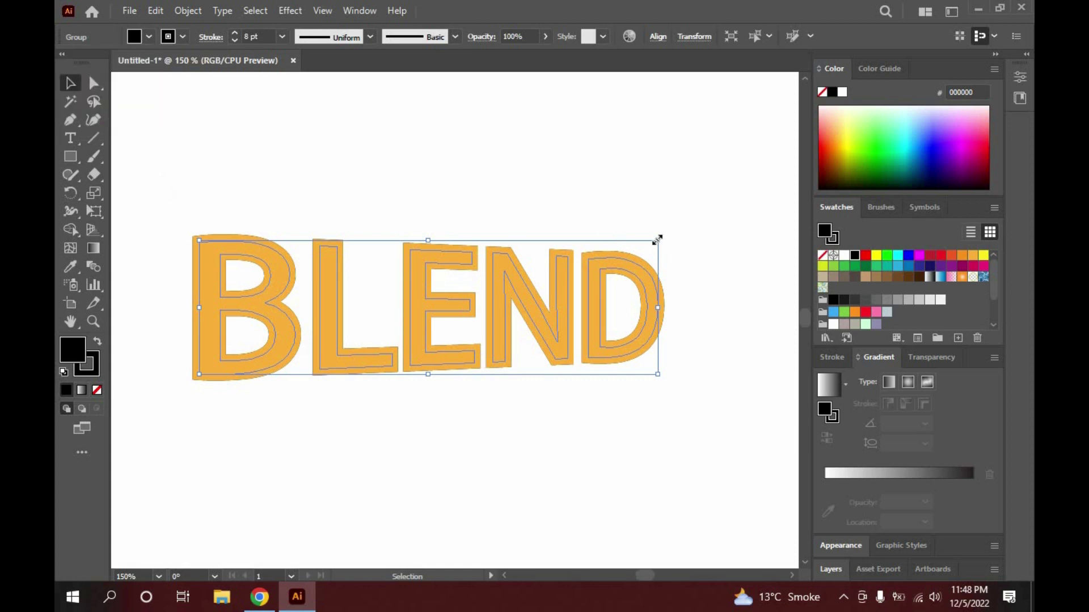
drag(657, 240, 561, 282)
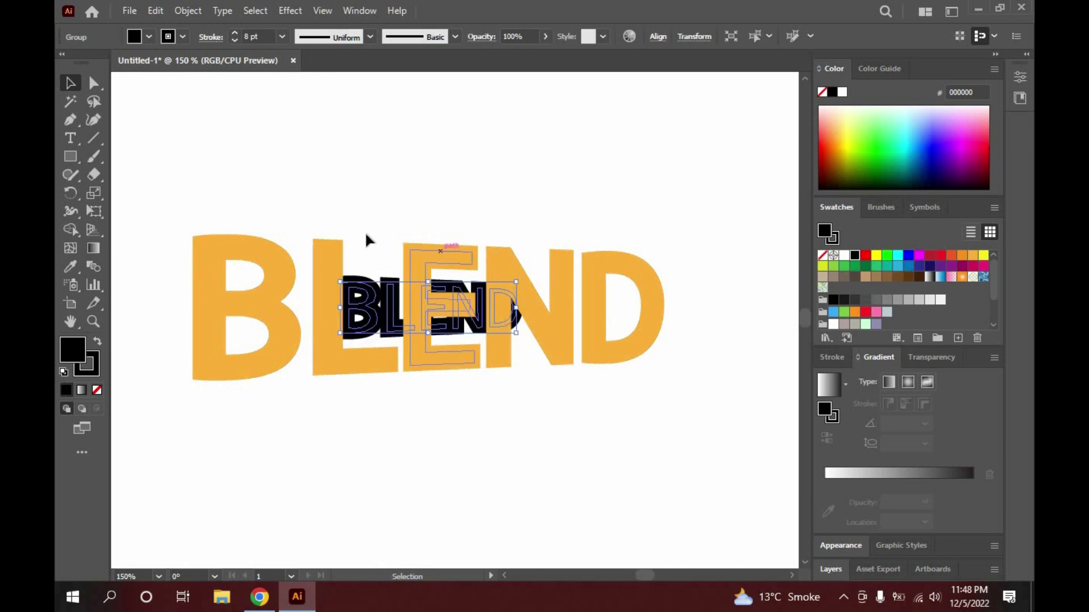
Step: Select both the orange and black BLEND lettering and make a blend between them
drag(166, 153, 657, 401)
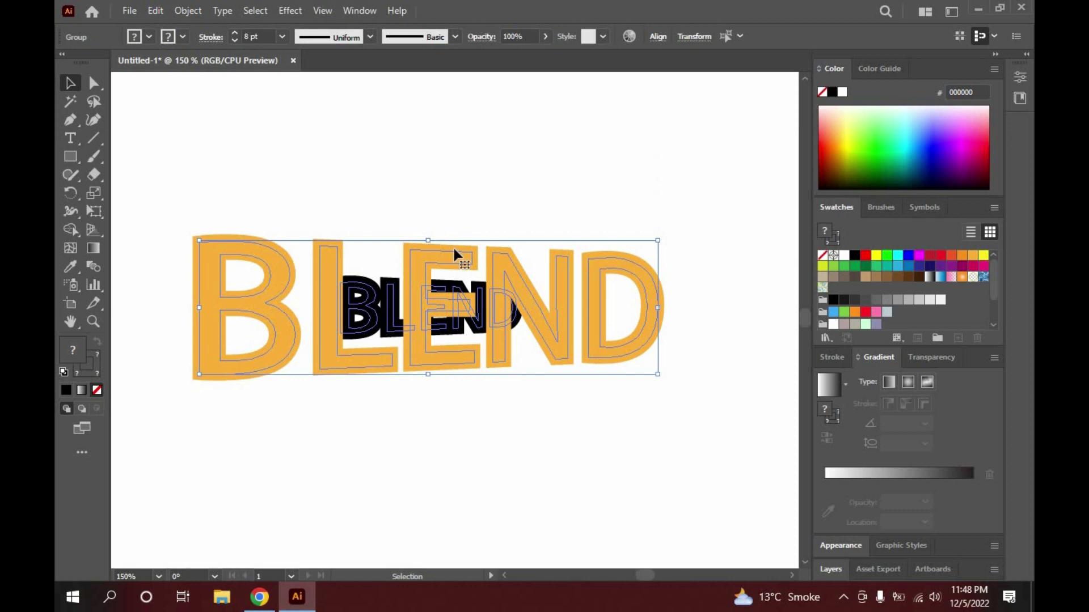
click(187, 12)
mouse_move(309, 435)
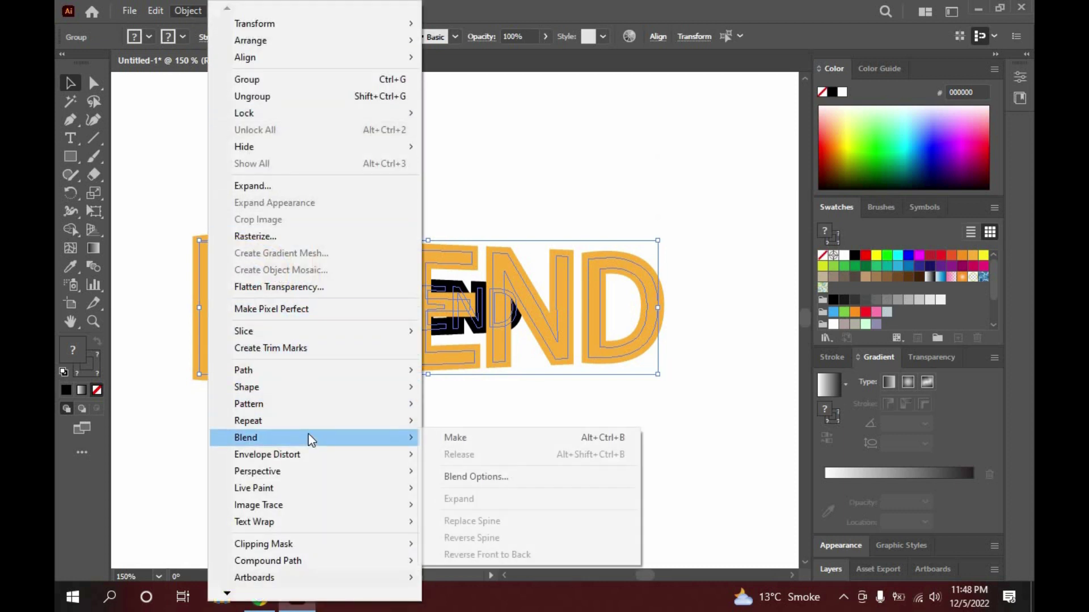
click(449, 439)
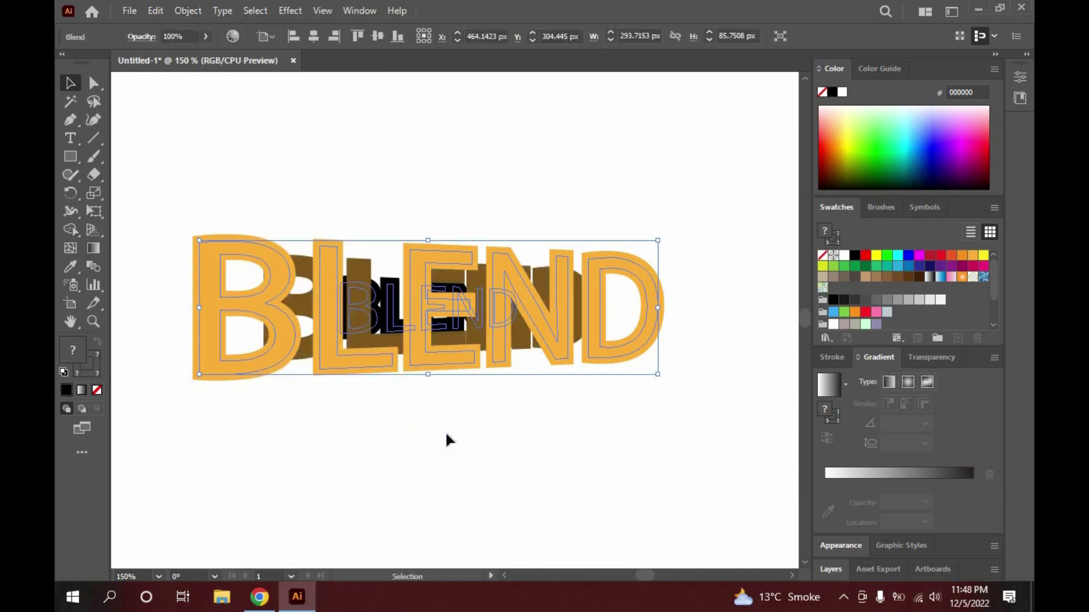
Step: Set the blend's spacing to Specified Steps with 200 steps, apply the options and deselect the lettering
click(176, 12)
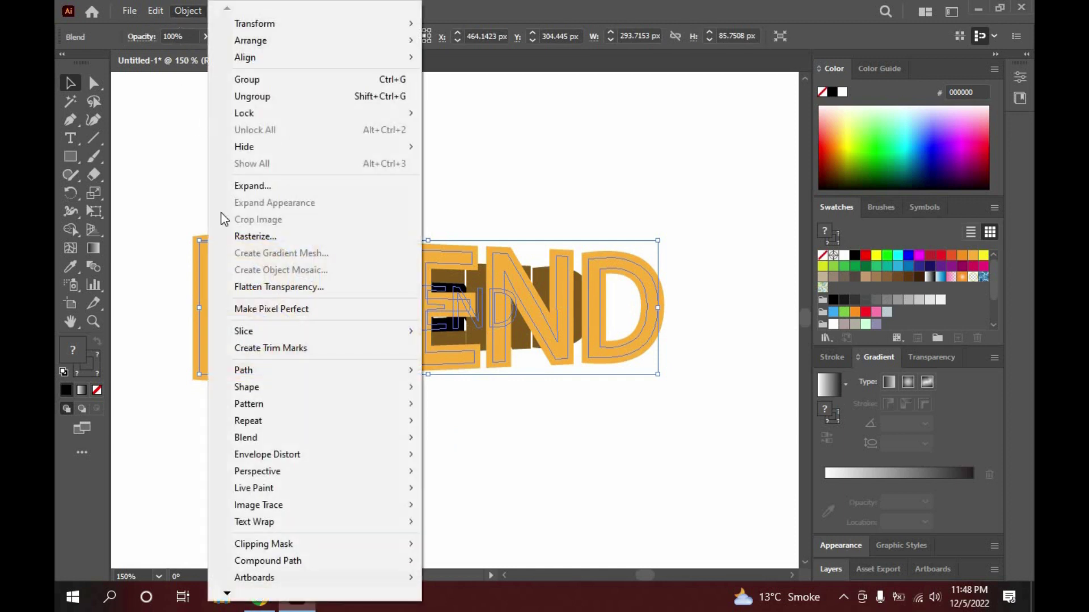
mouse_move(278, 442)
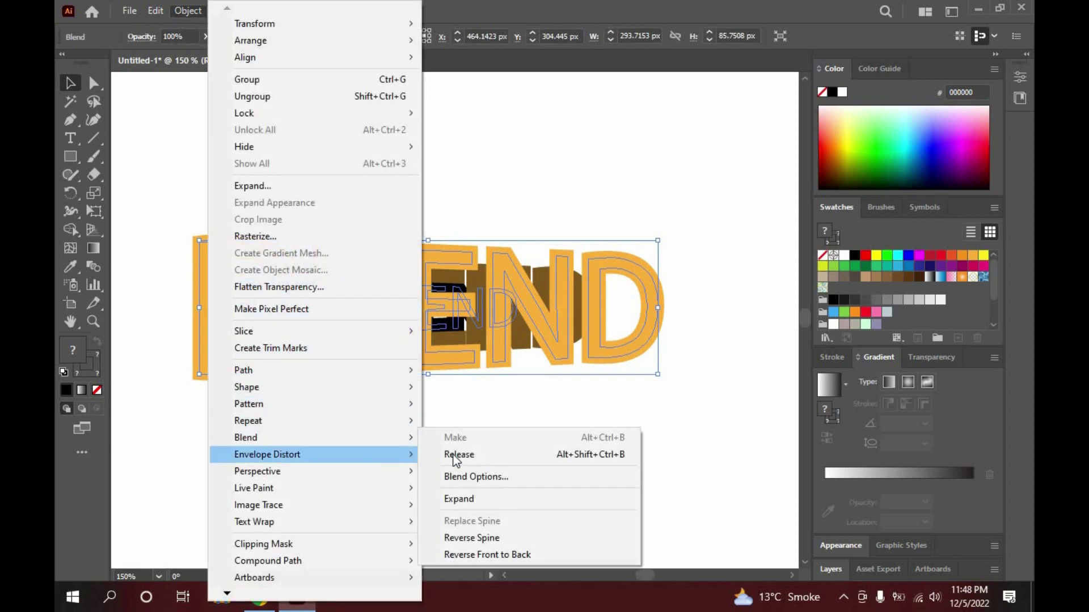
click(491, 474)
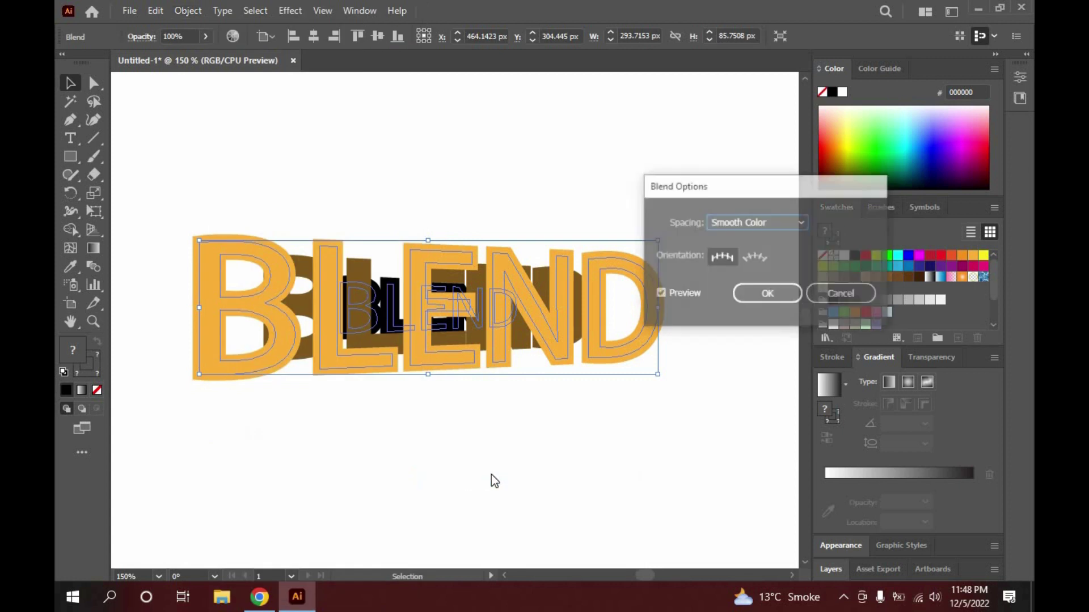
drag(734, 185, 503, 409)
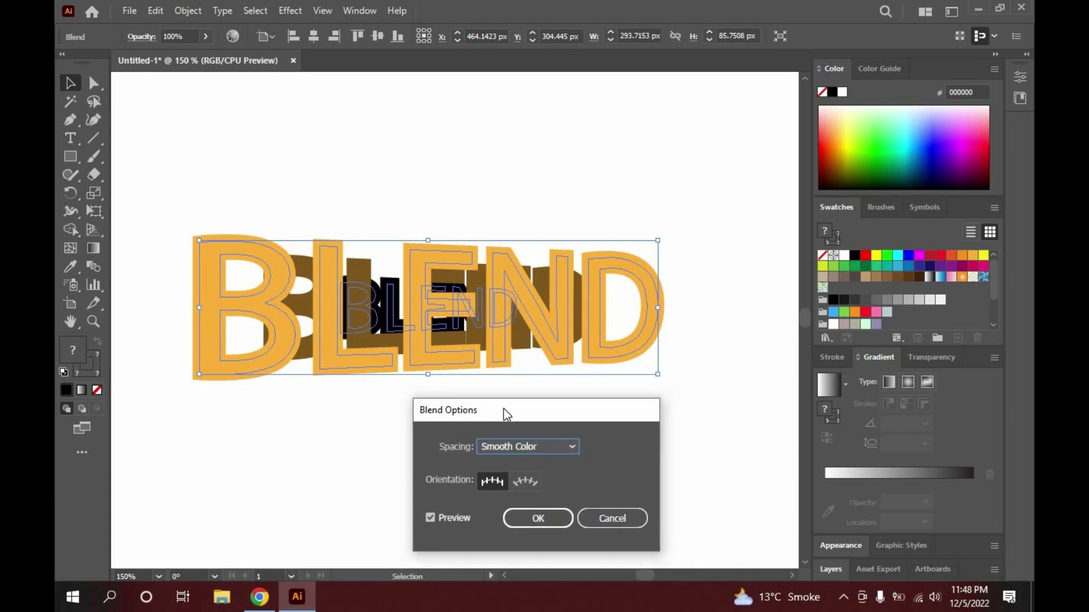
click(566, 447)
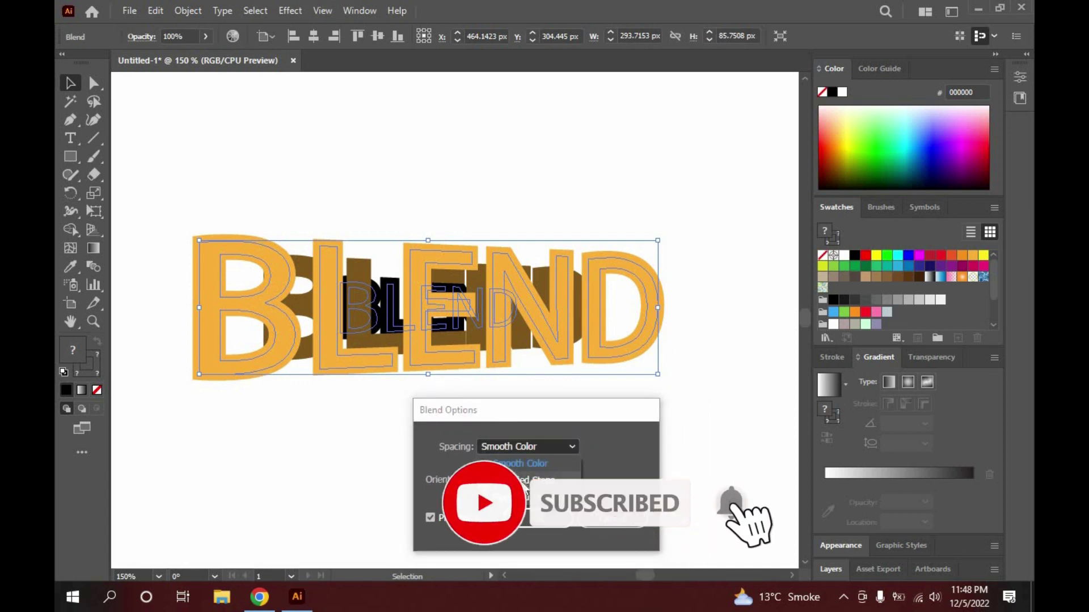
click(524, 480)
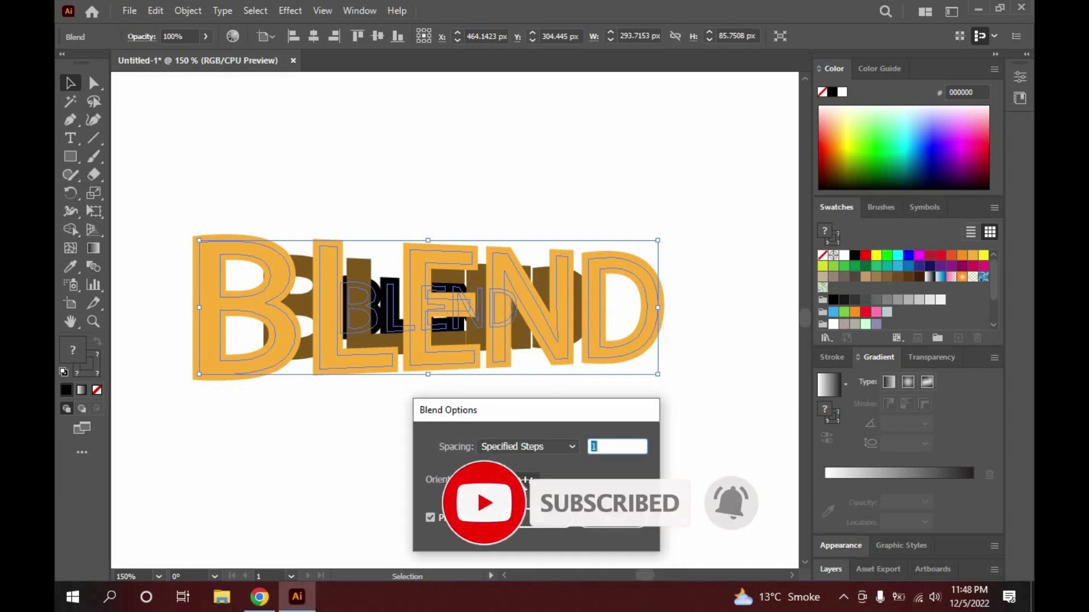
click(430, 518)
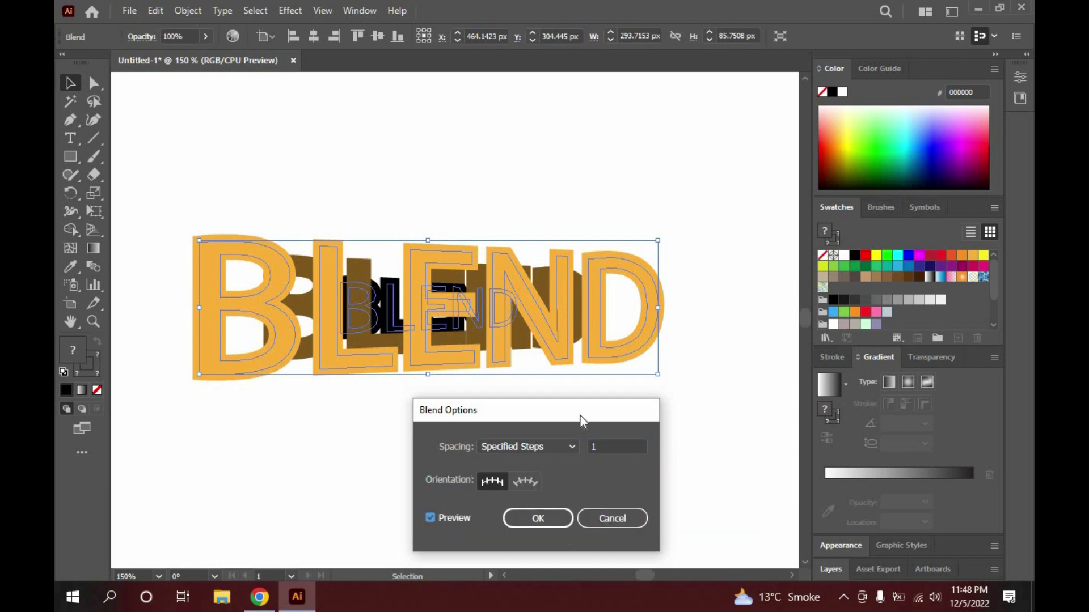
drag(584, 413, 624, 410)
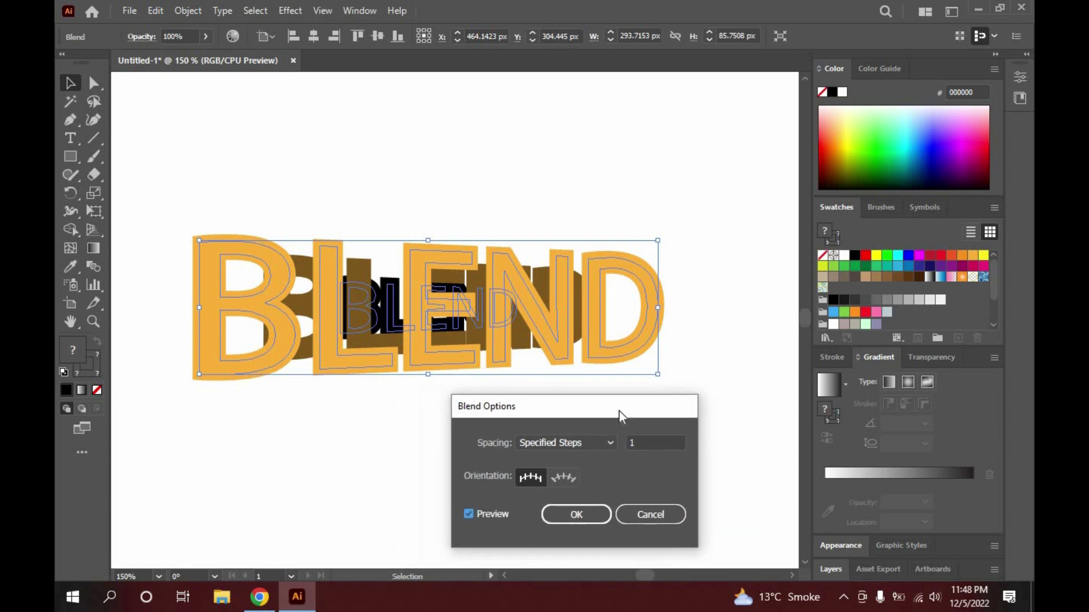
click(647, 441)
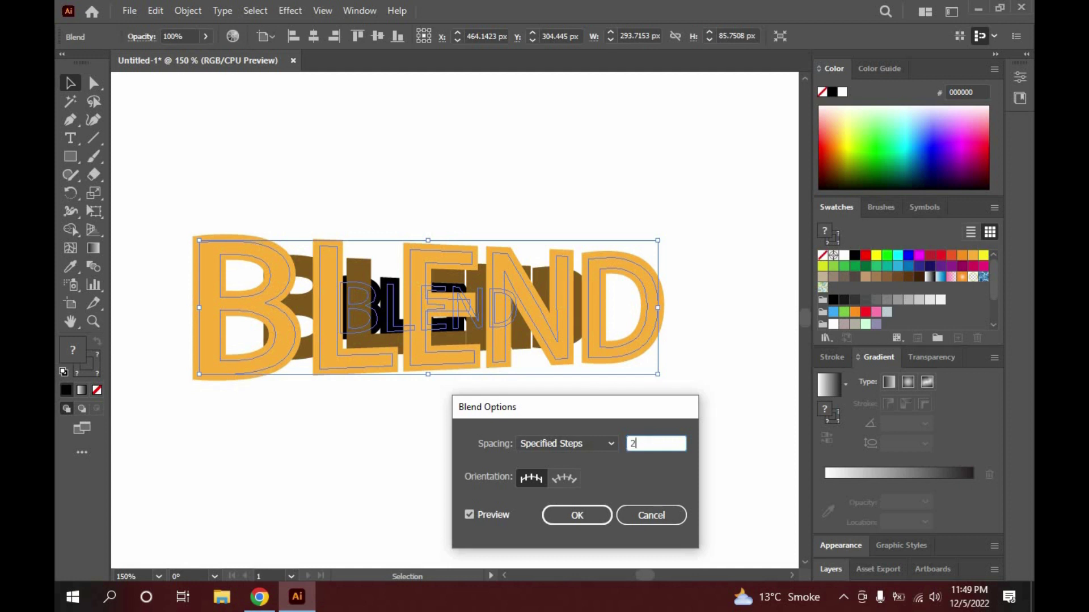
text(200)
click(591, 510)
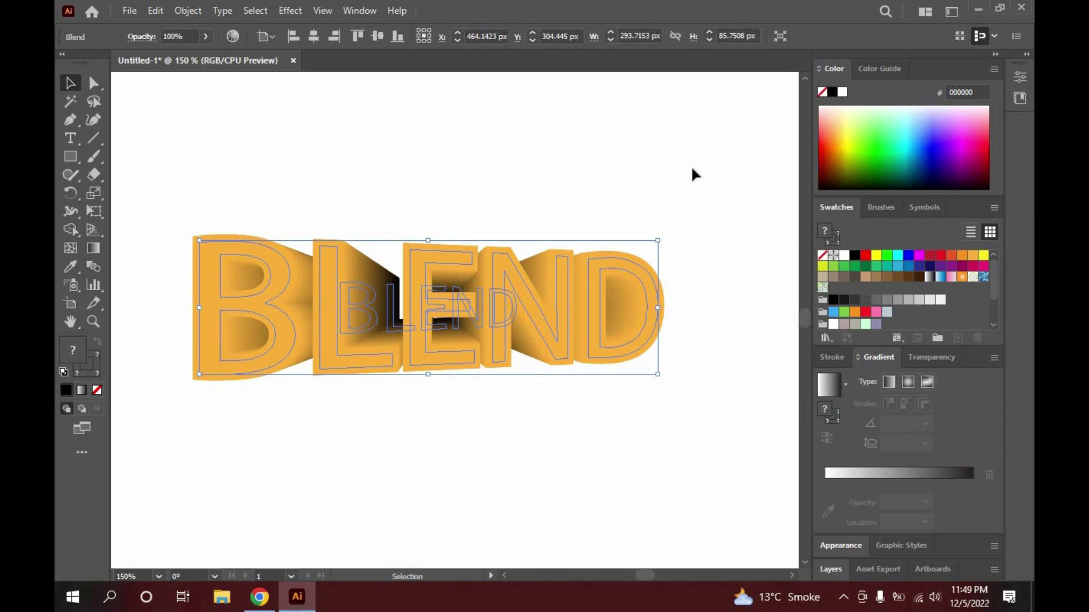
click(691, 169)
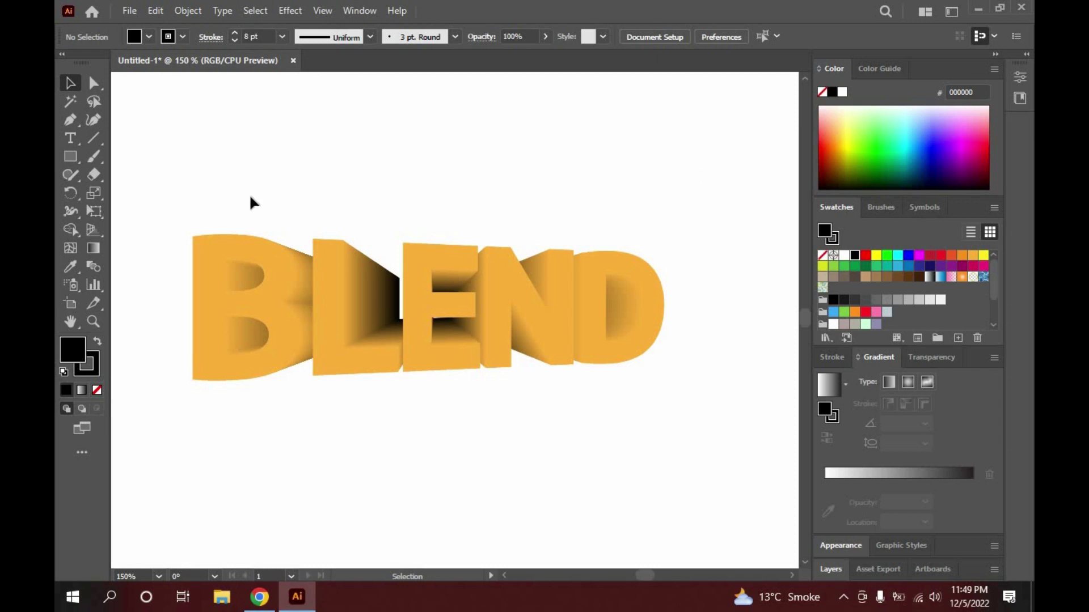
Step: Select the whole blended BLEND lettering and zoom in on it
drag(225, 161, 661, 406)
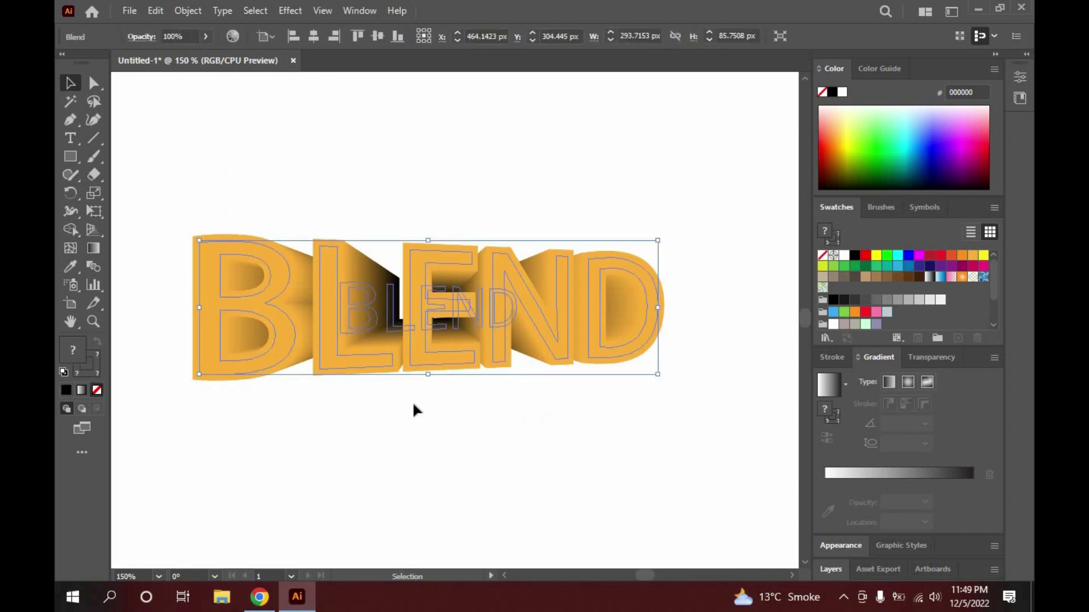
click(93, 321)
drag(190, 210, 250, 388)
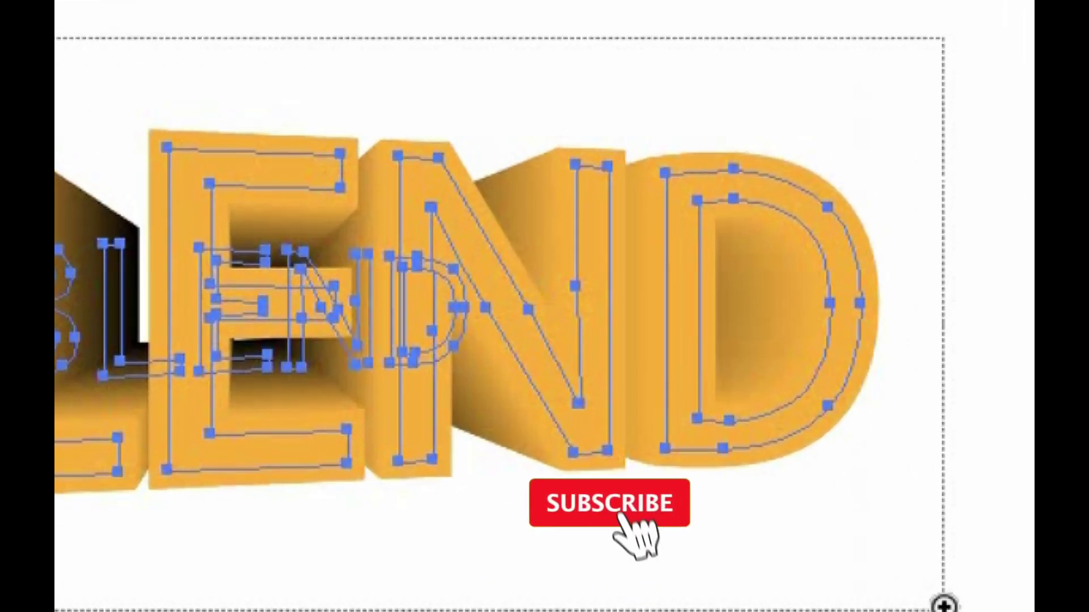